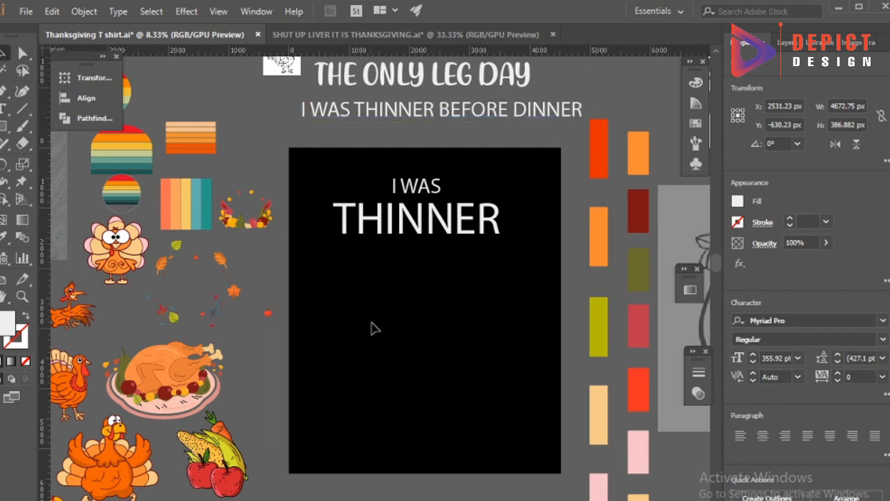
Add BEFORE and DINNER as separate text lines below THINNER on the black artboard.
{"action": "key", "text": "ctrl+v"}
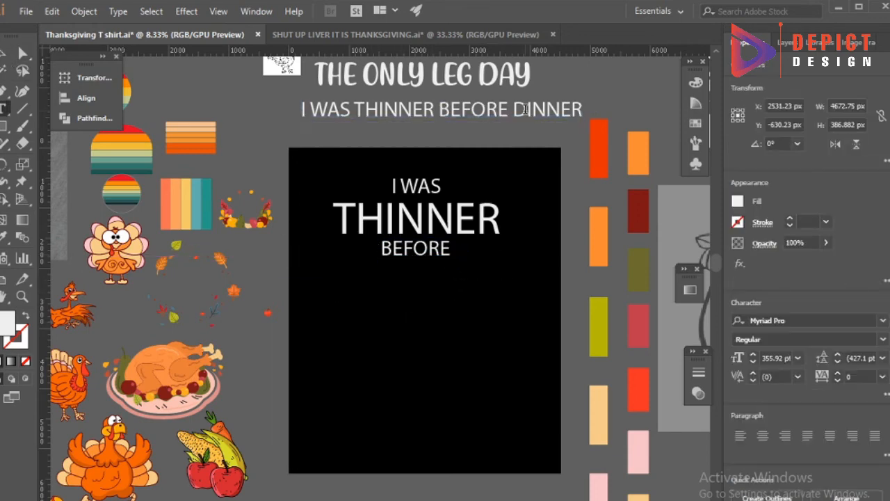
{"action": "triple_click", "coordinate": [516, 109]}
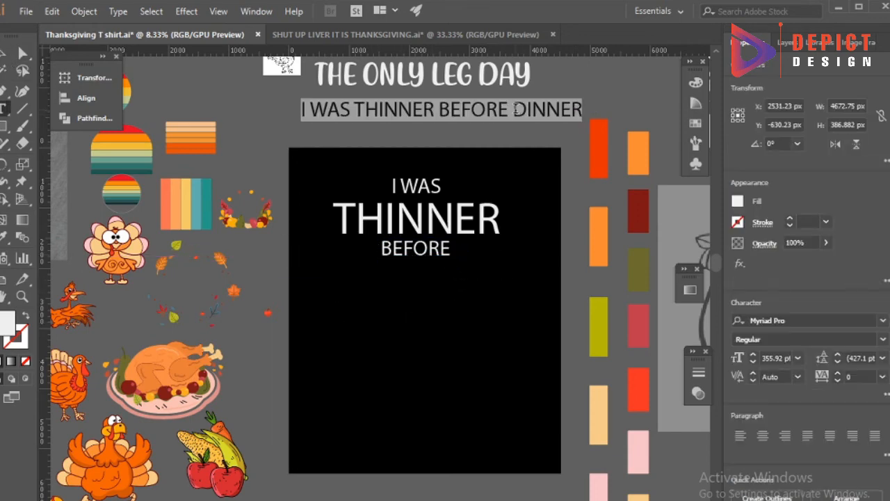
{"action": "left_click", "coordinate": [303, 309]}
{"action": "type", "text": "DINNER"}
{"action": "left_click_drag", "start_coordinate": [381, 281], "coordinate": [432, 304]}
{"action": "left_click", "coordinate": [426, 356]}
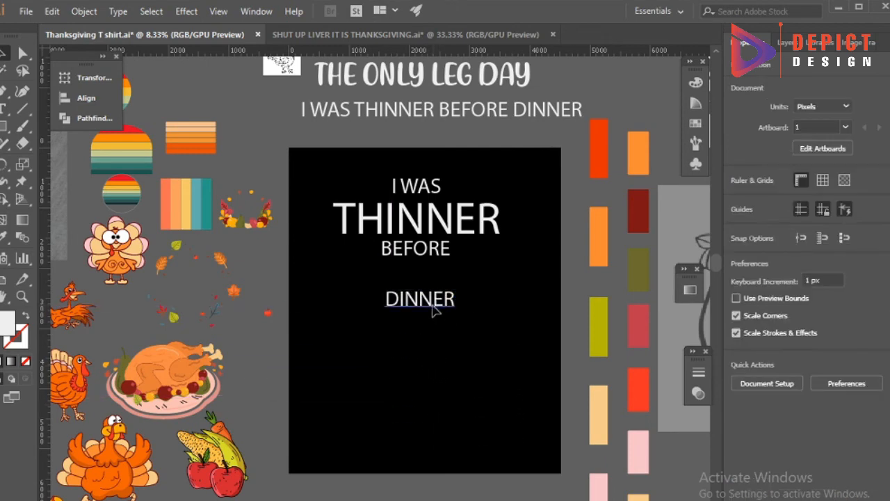
Set the I WAS text line in the Best School font and move it up slightly.
{"action": "scroll", "coordinate": [452, 355], "scroll_direction": "up", "scroll_amount": 1}
{"action": "scroll", "coordinate": [430, 191], "scroll_direction": "up", "scroll_amount": 2}
{"action": "scroll", "coordinate": [429, 213], "scroll_direction": "down", "scroll_amount": 1}
{"action": "left_click", "coordinate": [420, 213]}
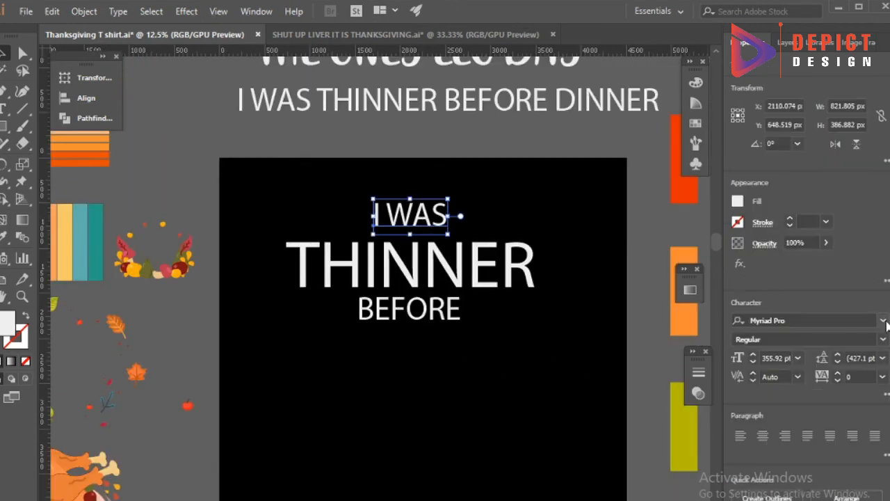
{"action": "left_click", "coordinate": [882, 321]}
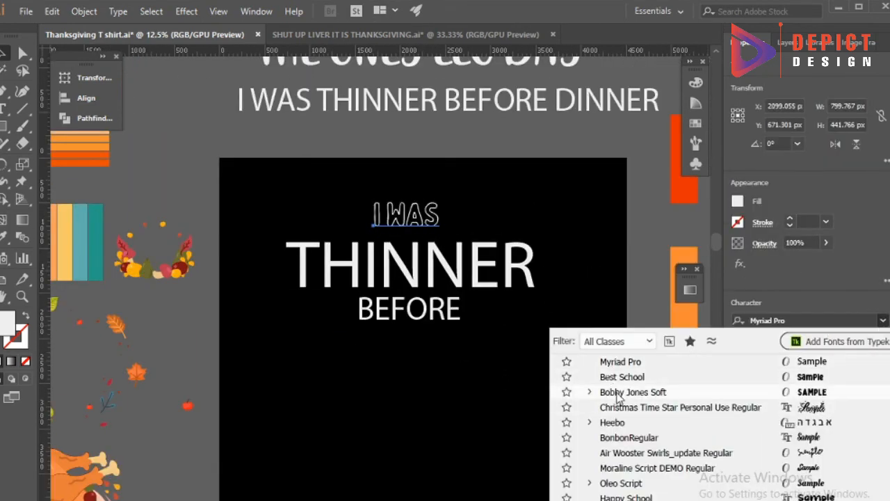
{"action": "left_click", "coordinate": [615, 377]}
{"action": "left_click", "coordinate": [556, 347]}
{"action": "left_click_drag", "start_coordinate": [434, 217], "coordinate": [434, 200]}
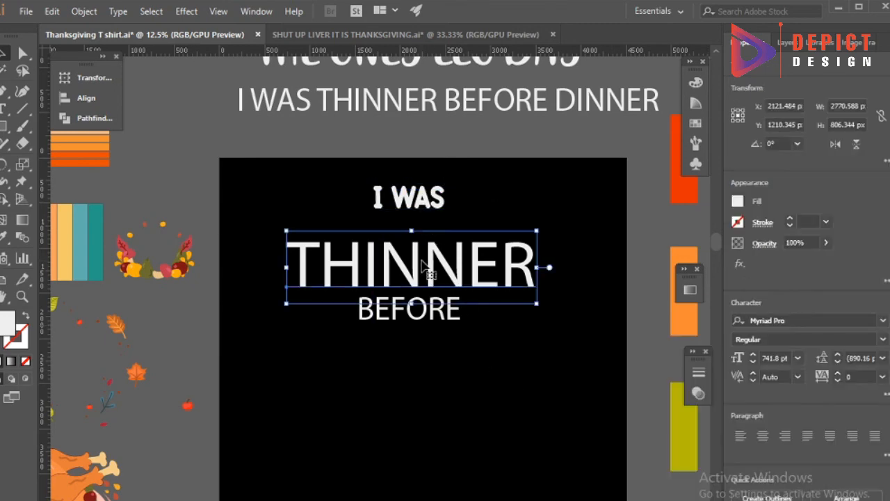
Set THINNER in the Best School font with tracking 50 and move it up closer to I WAS.
{"action": "left_click", "coordinate": [880, 320]}
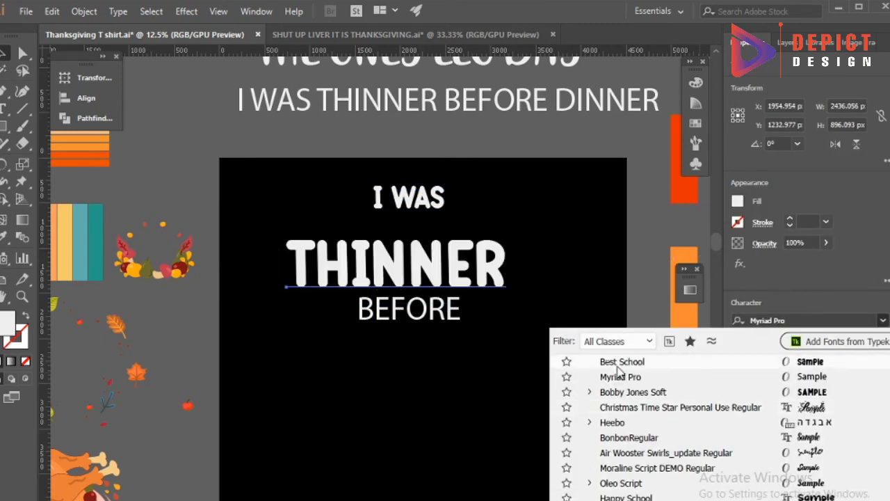
{"action": "left_click", "coordinate": [618, 366]}
{"action": "left_click", "coordinate": [484, 392]}
{"action": "left_click_drag", "start_coordinate": [476, 270], "coordinate": [444, 262]}
{"action": "left_click", "coordinate": [863, 313]}
{"action": "left_click", "coordinate": [484, 375]}
{"action": "left_click", "coordinate": [460, 369]}
Open the font list for BEFORE and filter it to Script fonts.
{"action": "left_click", "coordinate": [438, 312]}
{"action": "left_click", "coordinate": [882, 321]}
{"action": "scroll", "coordinate": [624, 410], "scroll_direction": "up", "scroll_amount": 1}
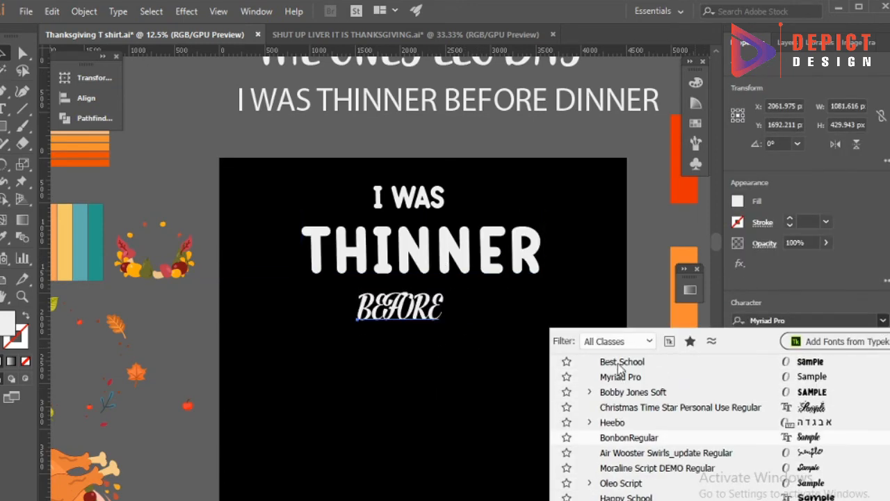
{"action": "left_click", "coordinate": [618, 341]}
{"action": "left_click", "coordinate": [596, 422]}
Change the word BEFORE to lowercase and set it in the Airates Script font.
{"action": "left_click", "coordinate": [883, 321]}
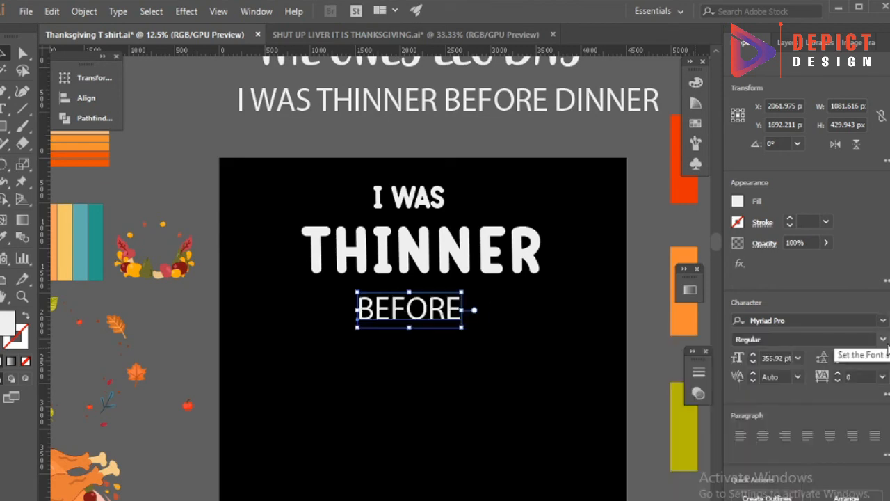
{"action": "left_click", "coordinate": [886, 395]}
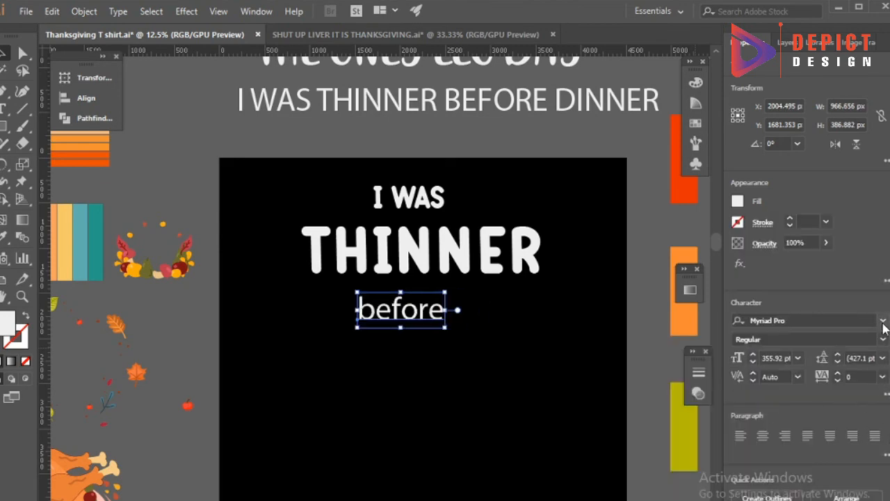
{"action": "left_click", "coordinate": [882, 320]}
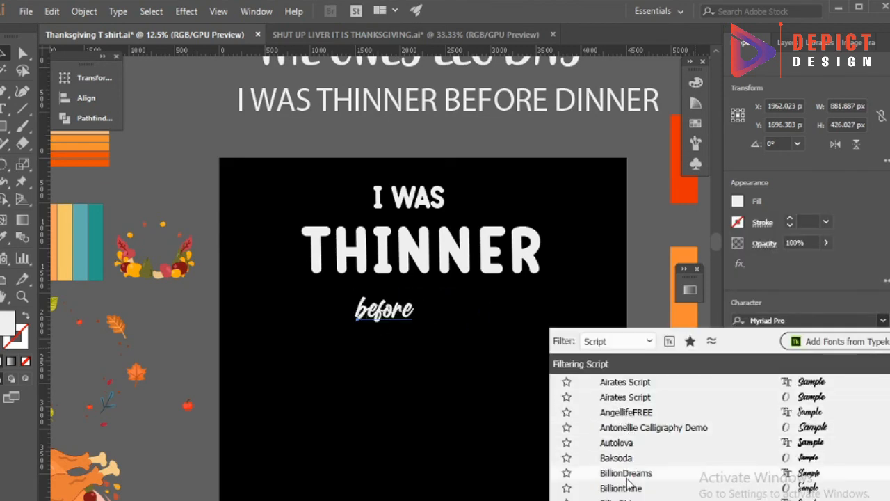
{"action": "left_click", "coordinate": [616, 397]}
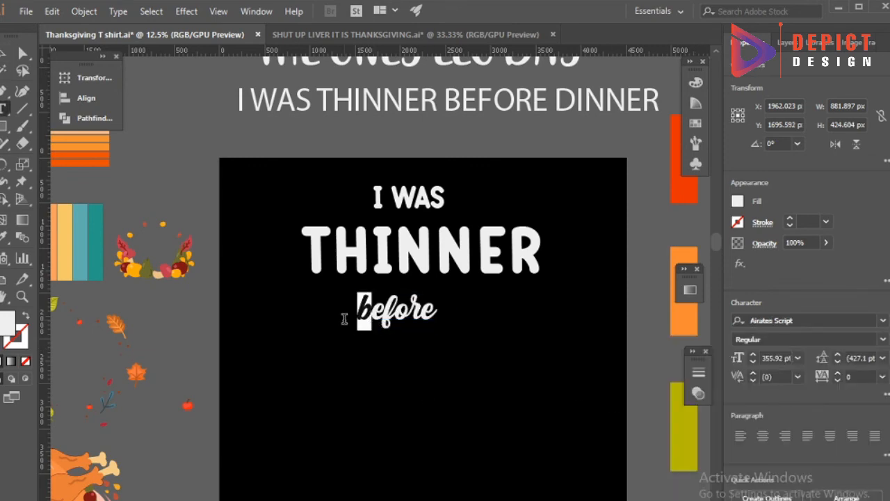
Capitalize the first letter of "before" and scale the word up to about 500 pt.
{"action": "left_click", "coordinate": [3, 54]}
{"action": "left_click", "coordinate": [417, 345]}
{"action": "left_click_drag", "start_coordinate": [413, 318], "coordinate": [481, 337]}
Move THINNER and Before up so the top three lines sit closer together.
{"action": "left_click", "coordinate": [445, 378]}
{"action": "left_click_drag", "start_coordinate": [432, 252], "coordinate": [423, 252]}
{"action": "left_click_drag", "start_coordinate": [428, 321], "coordinate": [427, 316]}
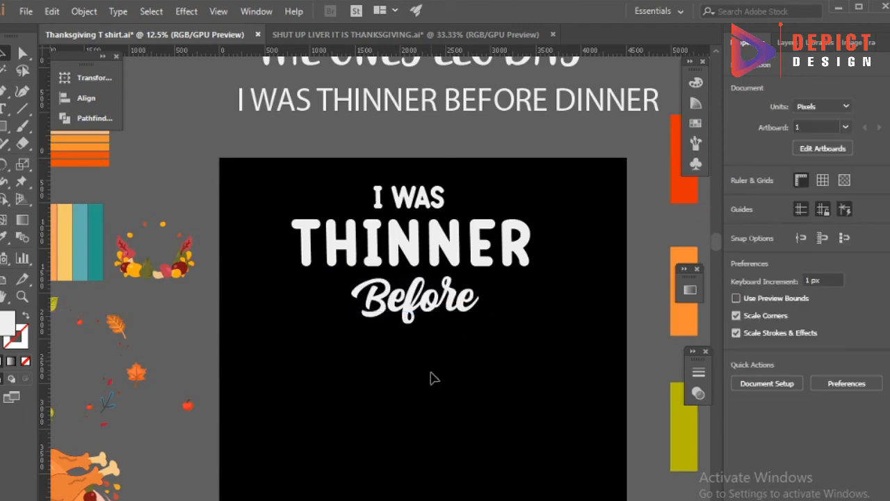
Place DINNER near the bottom of the artboard, in lowercase and matching the Airates Script style of Before.
{"action": "scroll", "coordinate": [468, 379], "scroll_direction": "down", "scroll_amount": 3}
{"action": "left_click", "coordinate": [432, 460]}
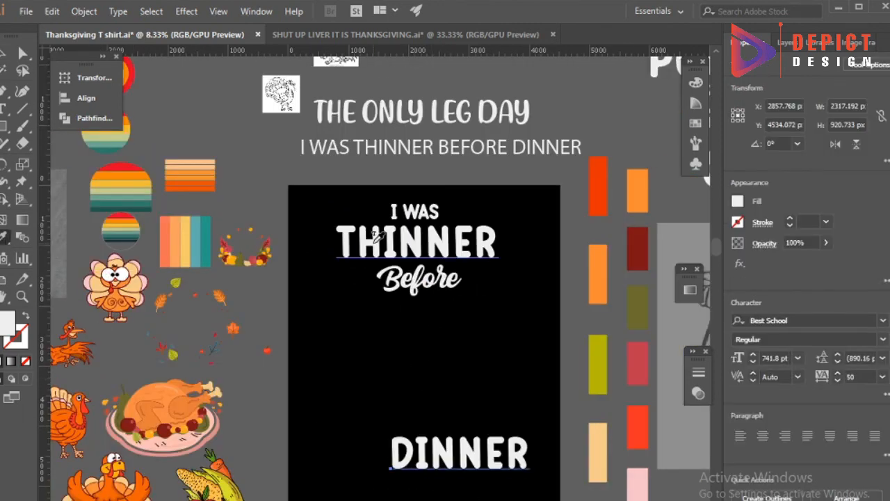
{"action": "left_click", "coordinate": [3, 53]}
{"action": "scroll", "coordinate": [399, 468], "scroll_direction": "up", "scroll_amount": 3}
{"action": "double_click", "coordinate": [404, 465]}
{"action": "double_click", "coordinate": [404, 456]}
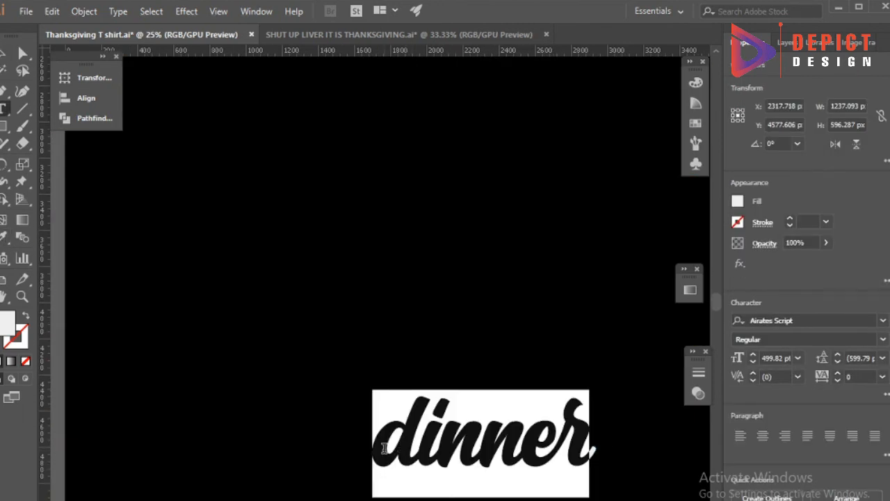
Capitalize the first letter of "dinner" and enlarge the word to about 1048 pt across the lower artboard.
{"action": "left_click_drag", "start_coordinate": [421, 449], "coordinate": [384, 446]}
{"action": "type", "text": "D"}
{"action": "scroll", "coordinate": [384, 446], "scroll_direction": "down", "scroll_amount": 1}
{"action": "left_click", "coordinate": [380, 355]}
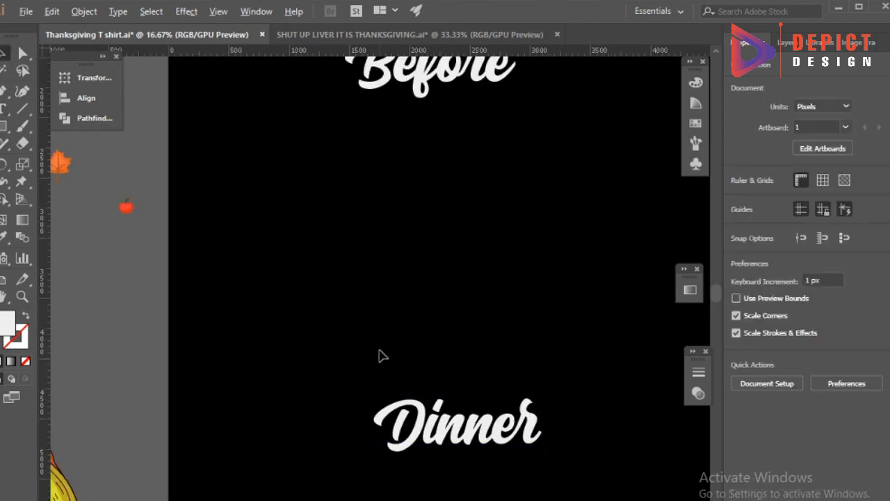
{"action": "scroll", "coordinate": [380, 356], "scroll_direction": "down", "scroll_amount": 2}
{"action": "left_click", "coordinate": [424, 418]}
{"action": "left_click_drag", "start_coordinate": [471, 440], "coordinate": [511, 456]}
{"action": "left_click", "coordinate": [451, 357]}
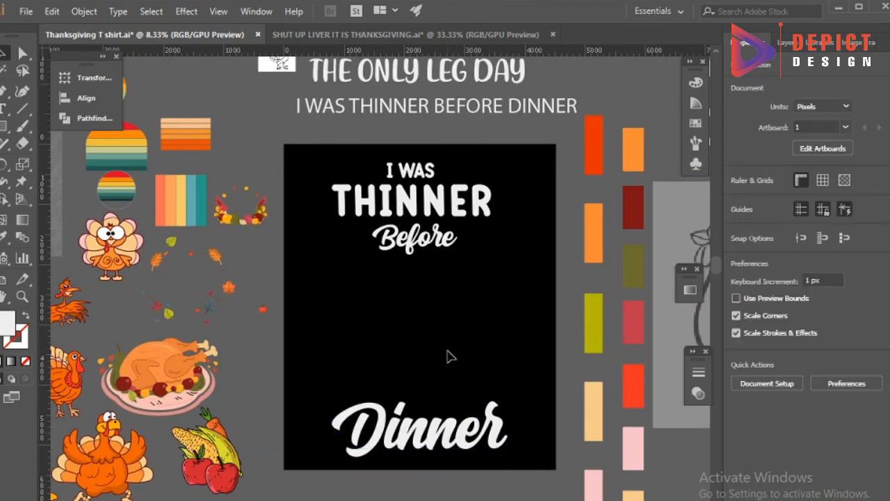
Move the roast turkey platter from below the artboard between Before and Dinner and center it horizontally.
{"action": "scroll", "coordinate": [376, 334], "scroll_direction": "down", "scroll_amount": 3}
{"action": "scroll", "coordinate": [322, 405], "scroll_direction": "up", "scroll_amount": 1}
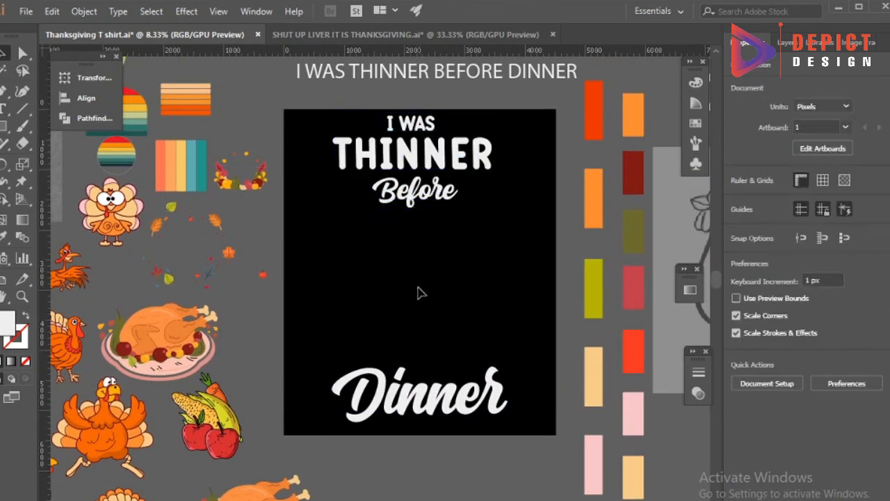
{"action": "scroll", "coordinate": [419, 294], "scroll_direction": "down", "scroll_amount": 1}
{"action": "left_click", "coordinate": [264, 462]}
{"action": "left_click_drag", "start_coordinate": [263, 455], "coordinate": [436, 225]}
{"action": "scroll", "coordinate": [435, 225], "scroll_direction": "up", "scroll_amount": 1}
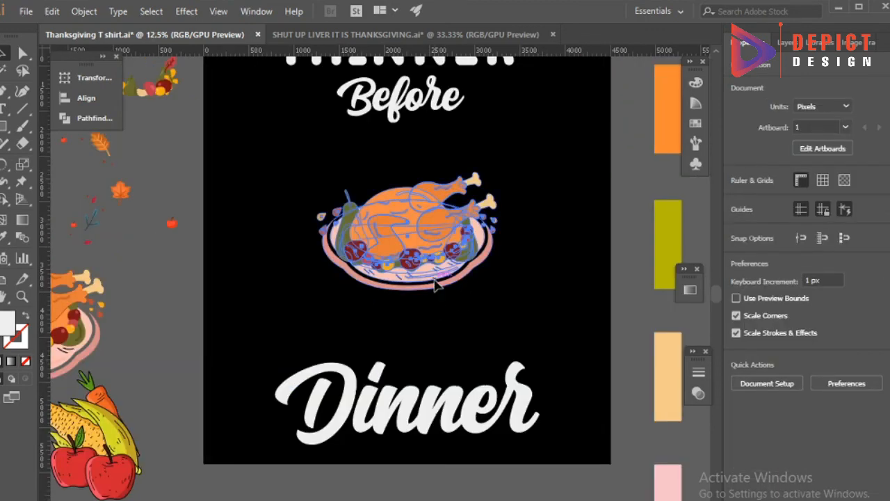
{"action": "left_click", "coordinate": [87, 98]}
{"action": "left_click", "coordinate": [264, 72]}
{"action": "left_click", "coordinate": [415, 305]}
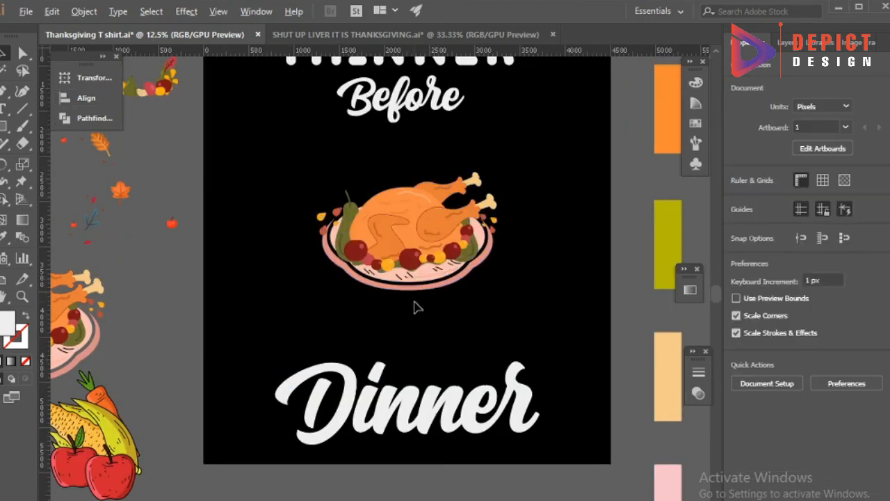
Enlarge the turkey platter to fill the space between Before and Dinner.
{"action": "scroll", "coordinate": [415, 305], "scroll_direction": "down", "scroll_amount": 1}
{"action": "left_click", "coordinate": [431, 274]}
{"action": "left_click_drag", "start_coordinate": [471, 295], "coordinate": [514, 320]}
{"action": "left_click", "coordinate": [507, 329]}
{"action": "scroll", "coordinate": [507, 334], "scroll_direction": "down", "scroll_amount": 2}
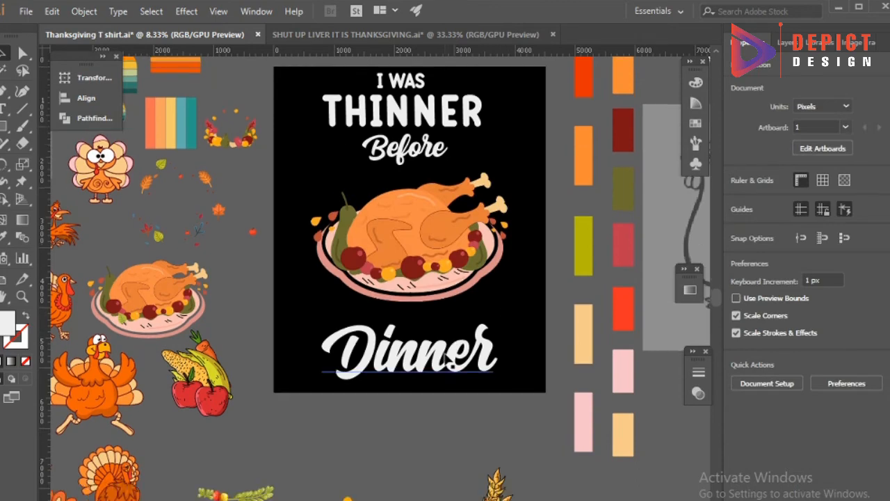
Place an enlarged copy of the corn, carrot and apples illustration over the left side of the turkey platter.
{"action": "scroll", "coordinate": [412, 372], "scroll_direction": "up", "scroll_amount": 1}
{"action": "left_click_drag", "start_coordinate": [208, 364], "coordinate": [396, 293]}
{"action": "left_click", "coordinate": [418, 318]}
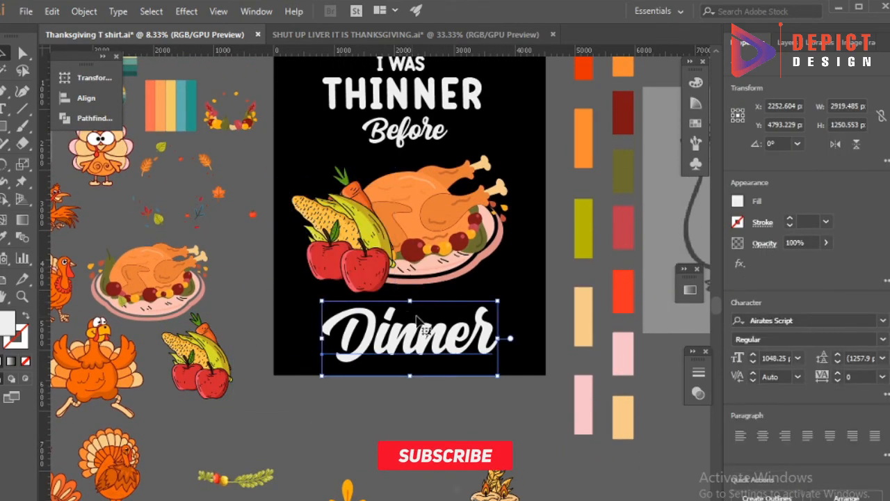
Stretch the corn, carrot and apples illustration upward to about 2206 px high.
{"action": "left_click", "coordinate": [415, 301]}
{"action": "left_click", "coordinate": [347, 247]}
{"action": "mouse_move", "coordinate": [291, 167]}
{"action": "left_mouse_down"}
{"action": "mouse_move", "coordinate": [286, 141]}
{"action": "mouse_move", "coordinate": [293, 152]}
{"action": "left_mouse_up"}
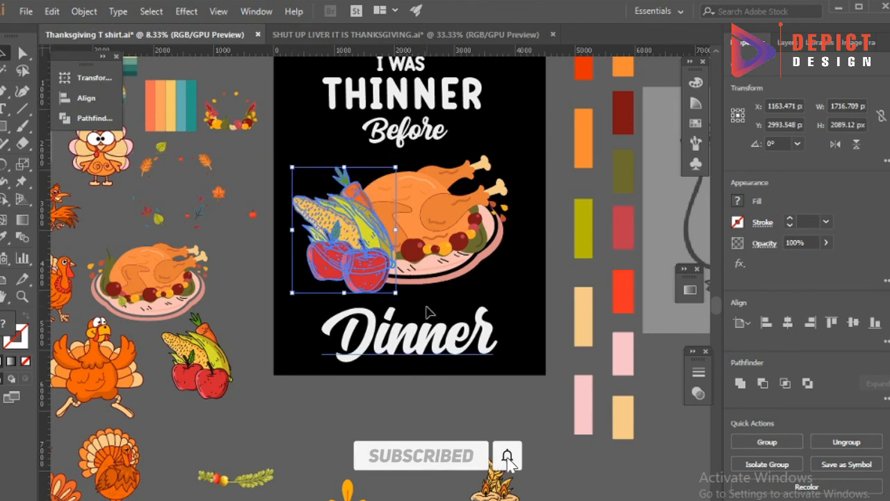
{"action": "left_click", "coordinate": [494, 288]}
{"action": "left_click", "coordinate": [373, 249]}
{"action": "left_click_drag", "start_coordinate": [344, 167], "coordinate": [344, 160]}
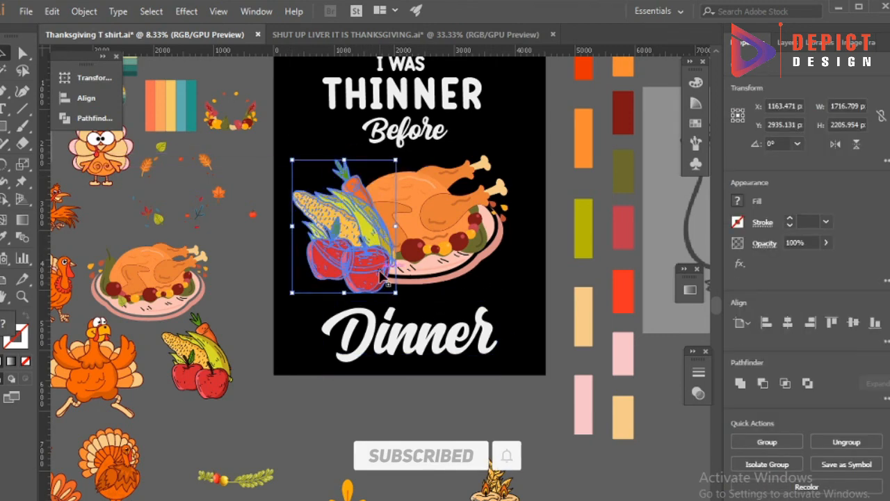
Shift the corn and apples illustration and the turkey platter slightly to the left.
{"action": "left_click_drag", "start_coordinate": [370, 249], "coordinate": [363, 248]}
{"action": "left_click", "coordinate": [481, 298]}
{"action": "left_click", "coordinate": [501, 232]}
{"action": "left_click", "coordinate": [525, 276]}
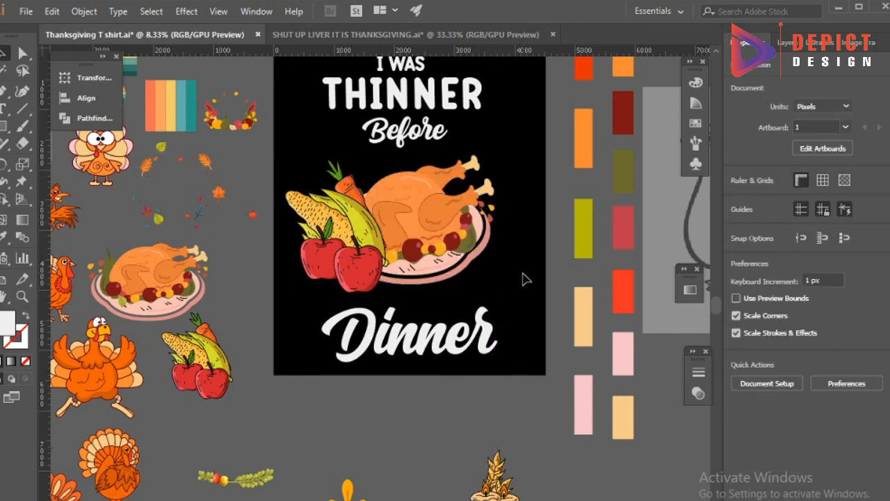
Place a copy of the candles and wheat illustration over the right side of the platter and enlarge it.
{"action": "scroll", "coordinate": [525, 276], "scroll_direction": "down", "scroll_amount": 1}
{"action": "left_click_drag", "start_coordinate": [489, 467], "coordinate": [468, 216]}
{"action": "left_click_drag", "start_coordinate": [501, 267], "coordinate": [529, 293]}
{"action": "left_click_drag", "start_coordinate": [474, 246], "coordinate": [473, 222]}
{"action": "left_click_drag", "start_coordinate": [519, 268], "coordinate": [523, 272]}
{"action": "left_click", "coordinate": [522, 298]}
Shift the candles and wheat illustration slightly to the right.
{"action": "scroll", "coordinate": [511, 342], "scroll_direction": "up", "scroll_amount": 2}
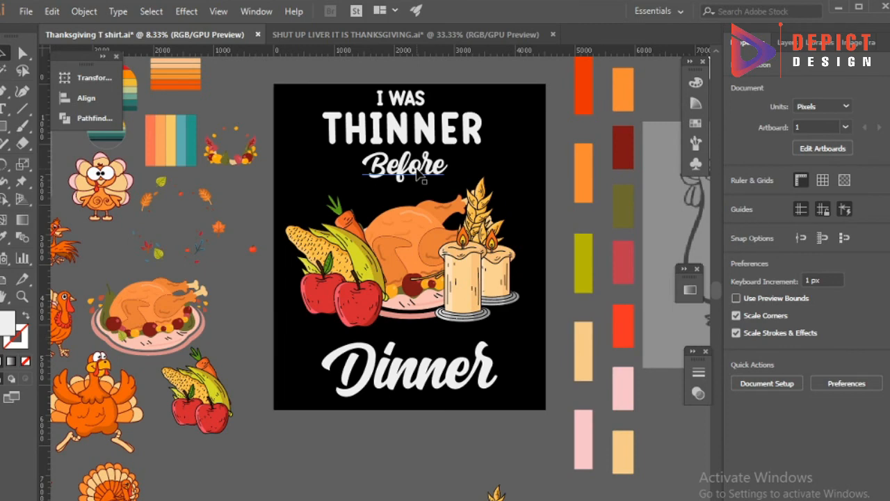
{"action": "left_click_drag", "start_coordinate": [478, 296], "coordinate": [484, 296]}
{"action": "left_click", "coordinate": [492, 325]}
{"action": "left_click", "coordinate": [501, 356]}
Group the corn and apples illustration with the candles and center the group horizontally on the artboard.
{"action": "left_click", "coordinate": [361, 299]}
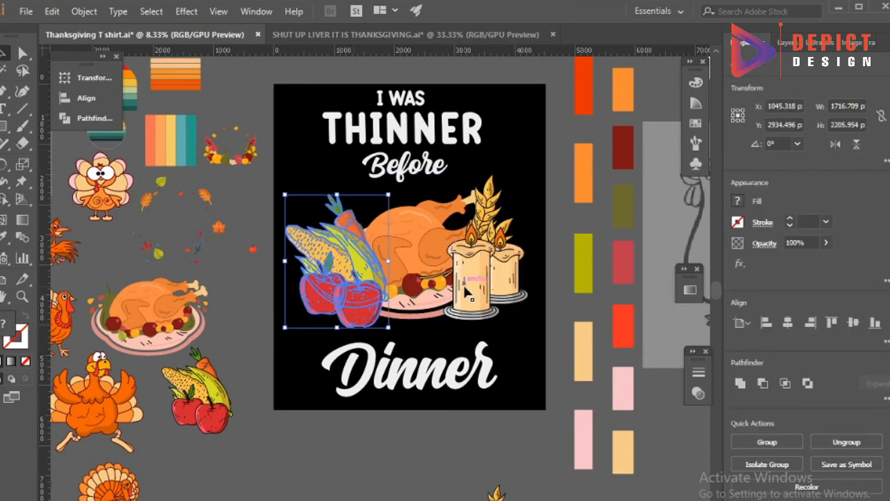
{"action": "left_click", "coordinate": [465, 290], "text": "shift"}
{"action": "right_click", "coordinate": [463, 284]}
{"action": "left_click", "coordinate": [501, 373]}
{"action": "left_click", "coordinate": [87, 98]}
{"action": "left_click", "coordinate": [163, 108]}
{"action": "left_click", "coordinate": [263, 72]}
{"action": "left_click", "coordinate": [289, 162]}
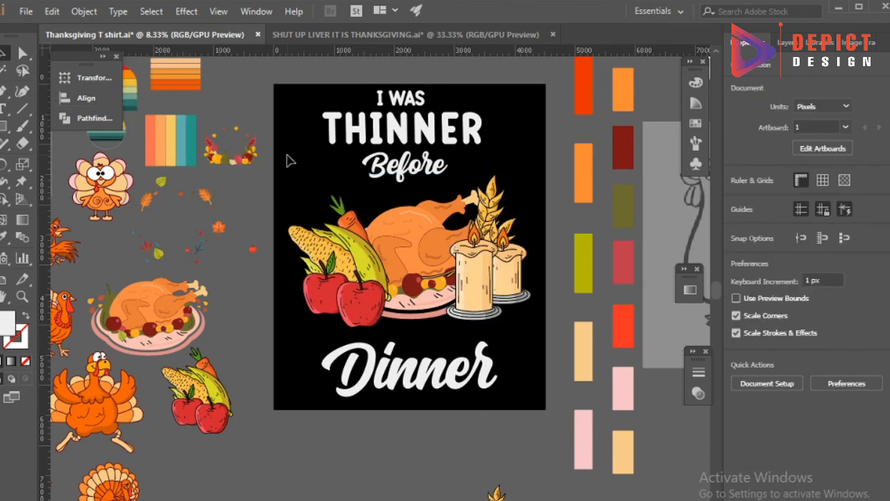
Center the turkey platter horizontally on the artboard.
{"action": "left_click", "coordinate": [405, 234]}
{"action": "left_click", "coordinate": [86, 98]}
{"action": "left_click", "coordinate": [163, 108]}
{"action": "left_click", "coordinate": [263, 71]}
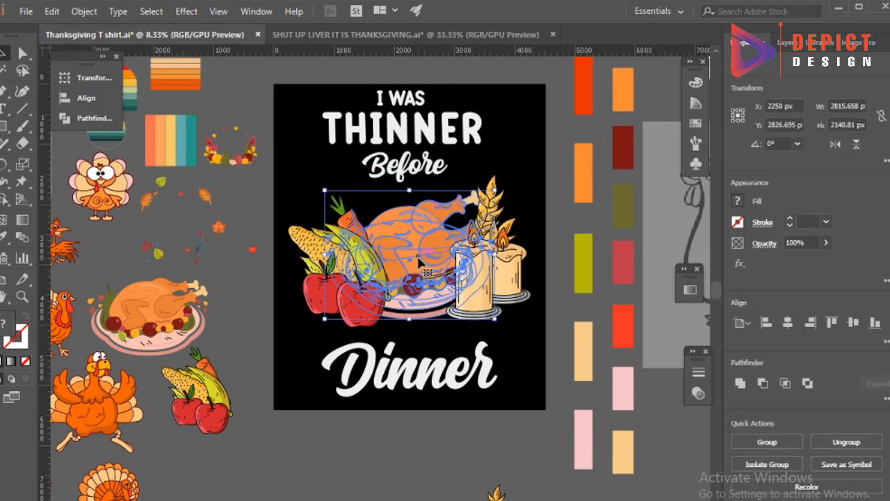
Move the word Before slightly down toward the turkey.
{"action": "left_click", "coordinate": [433, 374]}
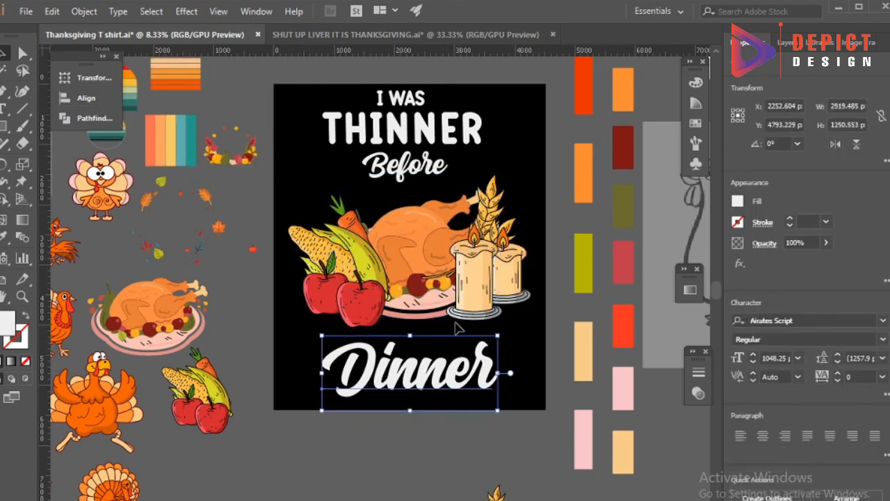
{"action": "left_click", "coordinate": [455, 329]}
{"action": "scroll", "coordinate": [409, 145], "scroll_direction": "up", "scroll_amount": 1}
{"action": "left_click_drag", "start_coordinate": [400, 183], "coordinate": [403, 199]}
Preview other Script fonts on the word Before.
{"action": "left_click", "coordinate": [883, 320]}
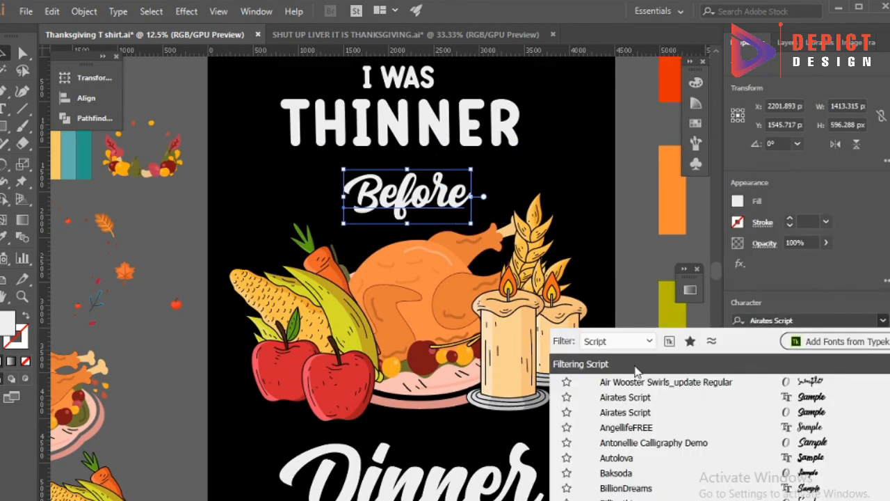
{"action": "scroll", "coordinate": [617, 388], "scroll_direction": "down", "scroll_amount": 3}
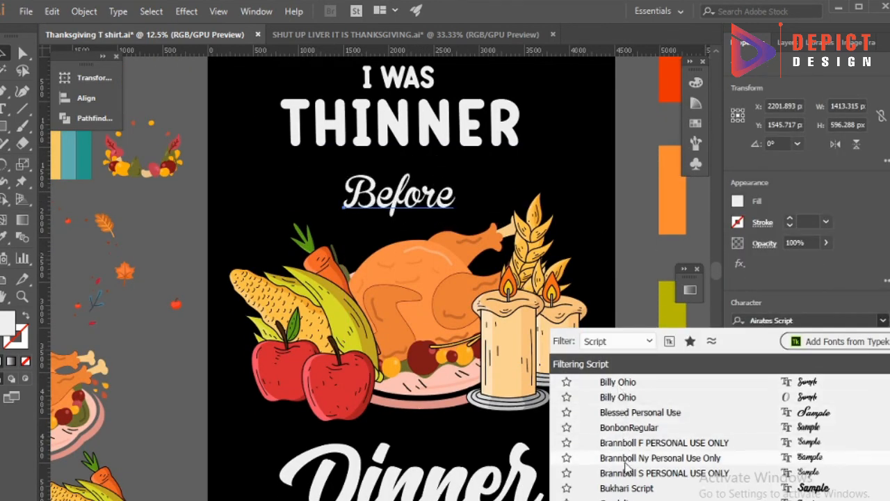
{"action": "scroll", "coordinate": [620, 410], "scroll_direction": "down", "scroll_amount": 3}
{"action": "scroll", "coordinate": [626, 432], "scroll_direction": "down", "scroll_amount": 3}
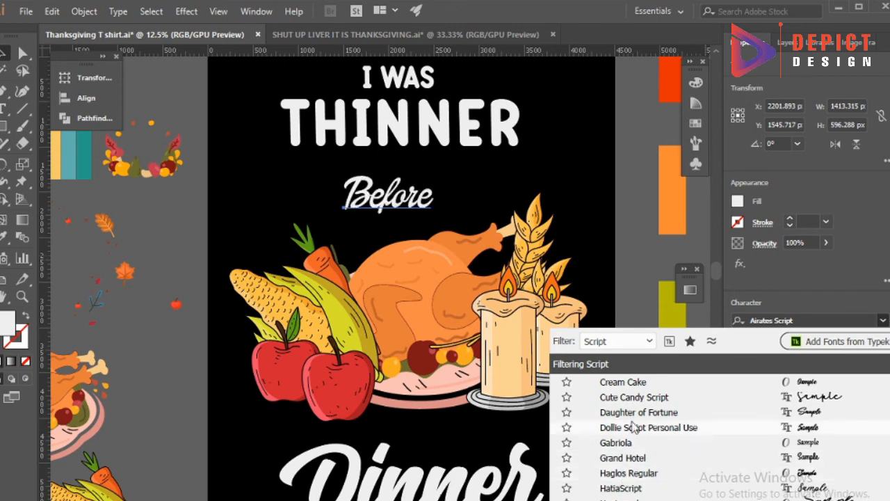
{"action": "left_click", "coordinate": [557, 253]}
Convert the I WAS, THINNER and Before text lines to outlines.
{"action": "left_click", "coordinate": [433, 197]}
{"action": "left_click", "coordinate": [411, 74], "text": "shift"}
{"action": "right_click", "coordinate": [419, 122]}
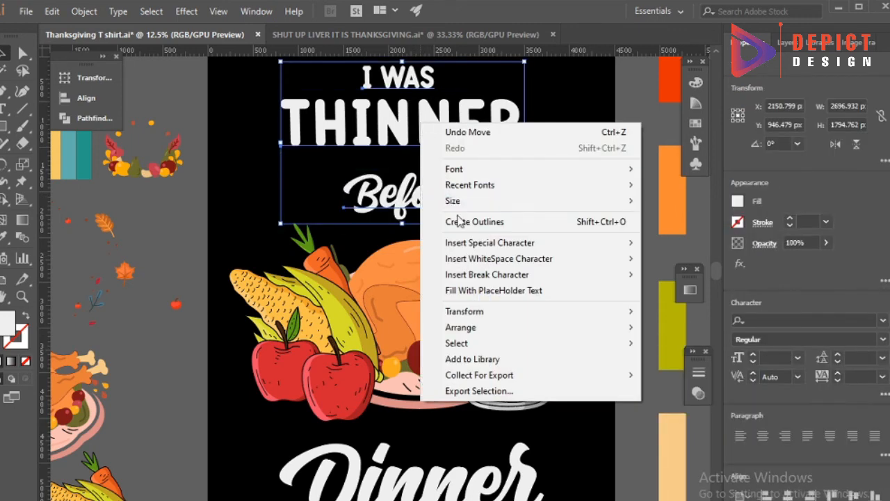
{"action": "left_click", "coordinate": [458, 220]}
Move the outlined Before down to the turkey's top and enlarge it to about 1784 by 659 px.
{"action": "left_click", "coordinate": [484, 207]}
{"action": "left_click_drag", "start_coordinate": [454, 190], "coordinate": [458, 208]}
{"action": "left_click_drag", "start_coordinate": [475, 238], "coordinate": [492, 253]}
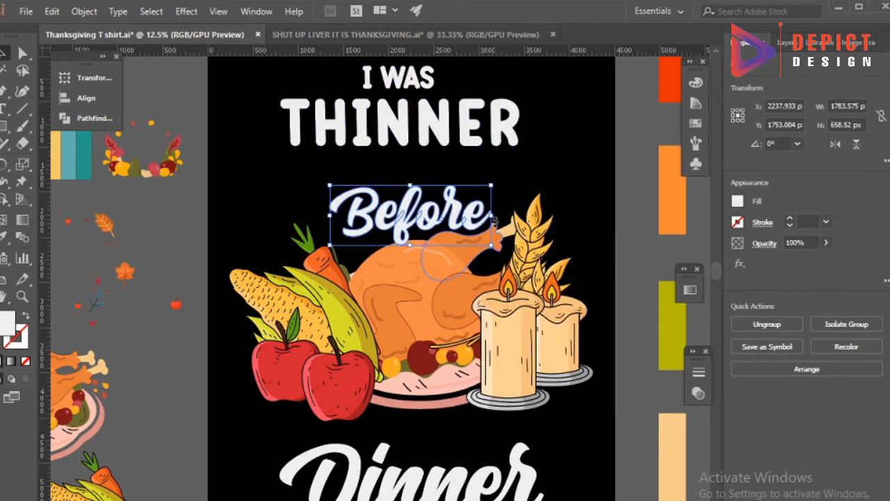
Move THINNER down closer to Before, and centre I WAS, THINNER and Before horizontally on the artboard.
{"action": "left_click", "coordinate": [525, 170]}
{"action": "left_click_drag", "start_coordinate": [470, 130], "coordinate": [470, 157]}
{"action": "left_click", "coordinate": [432, 75], "text": "shift"}
{"action": "left_click", "coordinate": [411, 210], "text": "shift"}
{"action": "left_click", "coordinate": [87, 98]}
{"action": "left_click", "coordinate": [162, 108]}
{"action": "left_click", "coordinate": [264, 71]}
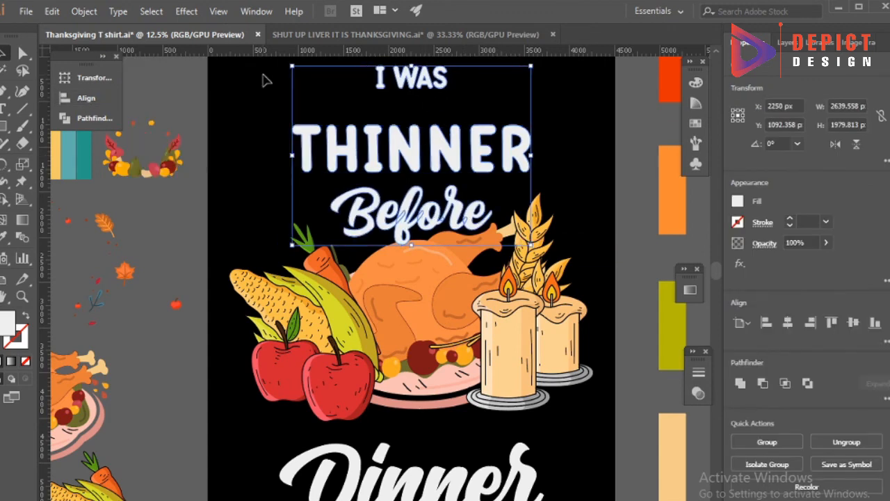
Enlarge THINNER from its centre to about 4027 by 792 px so it nearly fills the artboard's width.
{"action": "left_click", "coordinate": [487, 101]}
{"action": "left_click", "coordinate": [526, 166]}
{"action": "left_click_drag", "start_coordinate": [533, 172], "coordinate": [595, 220]}
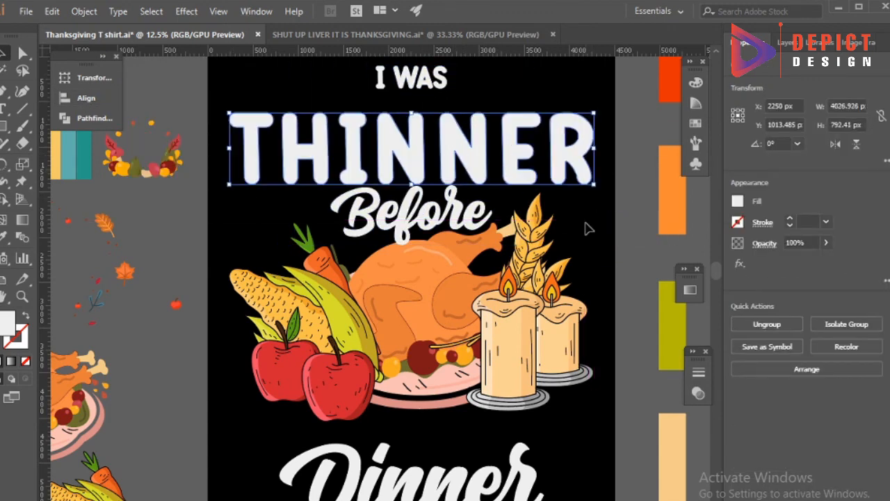
{"action": "left_click", "coordinate": [570, 234]}
Enlarge I WAS to about 1380 by 438 px and position it centred just above THINNER.
{"action": "scroll", "coordinate": [570, 234], "scroll_direction": "up", "scroll_amount": 2}
{"action": "left_click", "coordinate": [445, 139]}
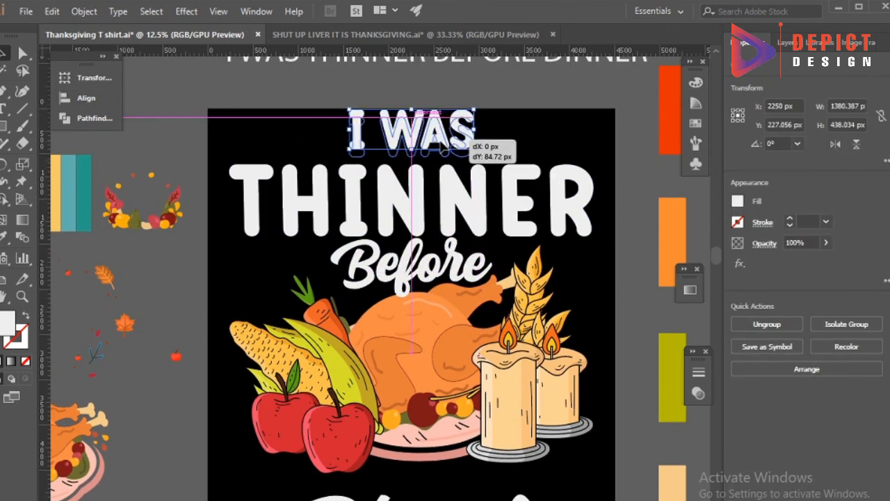
{"action": "left_click_drag", "start_coordinate": [443, 141], "coordinate": [442, 142]}
{"action": "left_click", "coordinate": [513, 137]}
Convert Dinner to outlines, enlarge it to about 3928 by 1235 px, and move it up over the base of the illustrations.
{"action": "scroll", "coordinate": [425, 296], "scroll_direction": "down", "scroll_amount": 5}
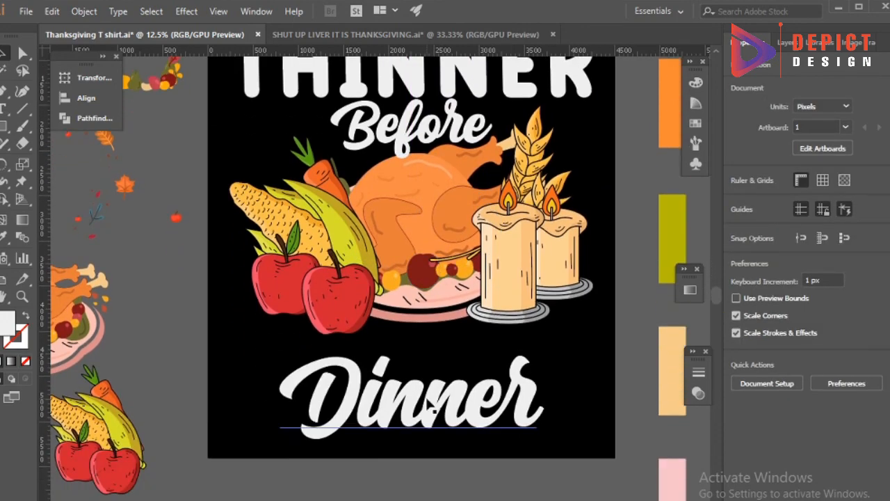
{"action": "right_click", "coordinate": [435, 398]}
{"action": "left_click", "coordinate": [490, 221]}
{"action": "left_click_drag", "start_coordinate": [544, 440], "coordinate": [591, 465]}
{"action": "left_click_drag", "start_coordinate": [496, 419], "coordinate": [496, 376]}
{"action": "left_click", "coordinate": [467, 447]}
Move Before down from THINNER to a vertical position of about Y 1800 px.
{"action": "scroll", "coordinate": [467, 447], "scroll_direction": "down", "scroll_amount": 1}
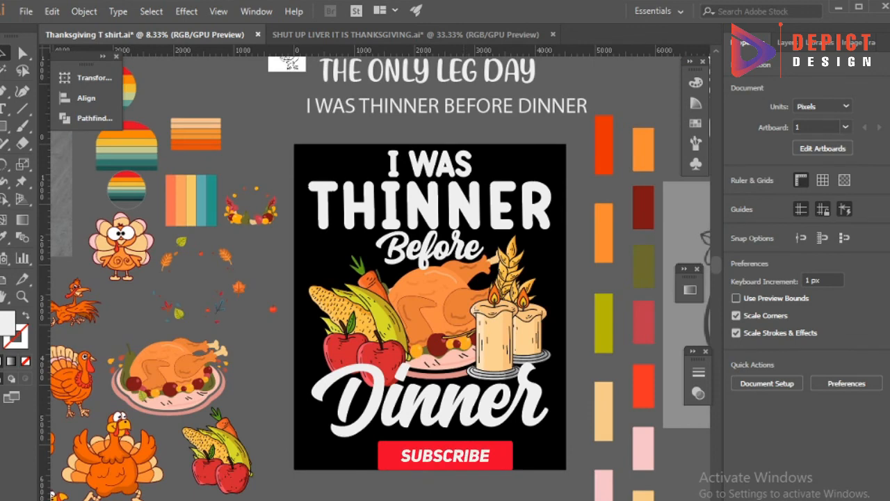
{"action": "scroll", "coordinate": [380, 278], "scroll_direction": "down", "scroll_amount": 1}
{"action": "left_click", "coordinate": [469, 393]}
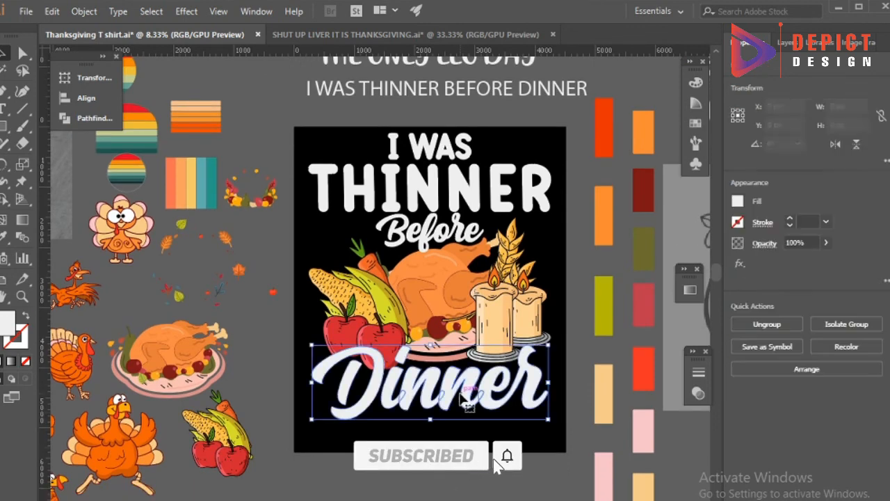
{"action": "left_click", "coordinate": [469, 430]}
{"action": "scroll", "coordinate": [441, 198], "scroll_direction": "up", "scroll_amount": 1}
{"action": "scroll", "coordinate": [429, 167], "scroll_direction": "up", "scroll_amount": 2}
{"action": "scroll", "coordinate": [430, 270], "scroll_direction": "up", "scroll_amount": 1}
{"action": "left_click_drag", "start_coordinate": [440, 287], "coordinate": [440, 298]}
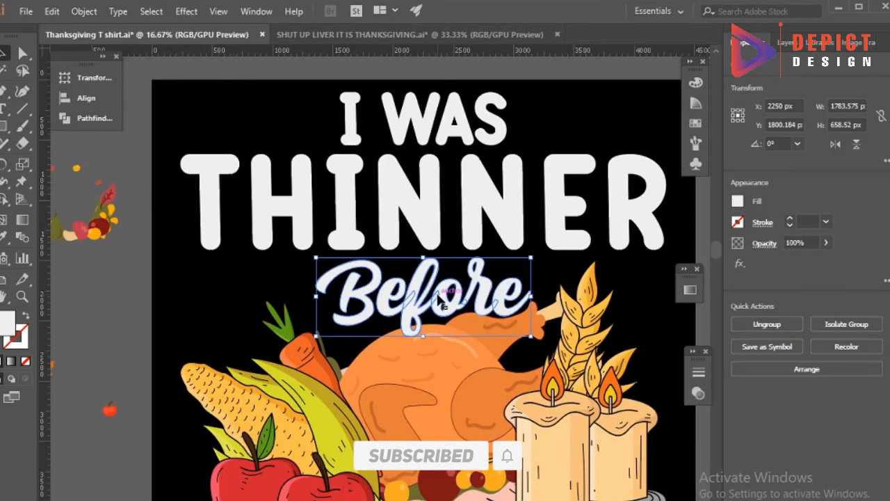
{"action": "left_click", "coordinate": [453, 261]}
Try to bring the roast turkey and the word Dinner in front of the vegetables and candles.
{"action": "scroll", "coordinate": [453, 261], "scroll_direction": "down", "scroll_amount": 1}
{"action": "scroll", "coordinate": [449, 375], "scroll_direction": "down", "scroll_amount": 1}
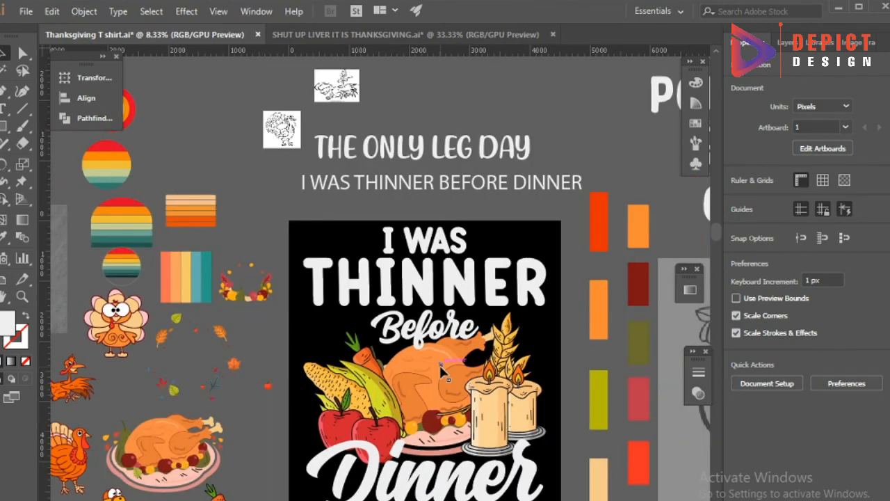
{"action": "left_click", "coordinate": [440, 365]}
{"action": "left_click", "coordinate": [426, 480], "text": "shift"}
{"action": "right_click", "coordinate": [426, 480]}
{"action": "mouse_move", "coordinate": [480, 407]}
{"action": "left_click", "coordinate": [571, 405]}
{"action": "left_click", "coordinate": [556, 359]}
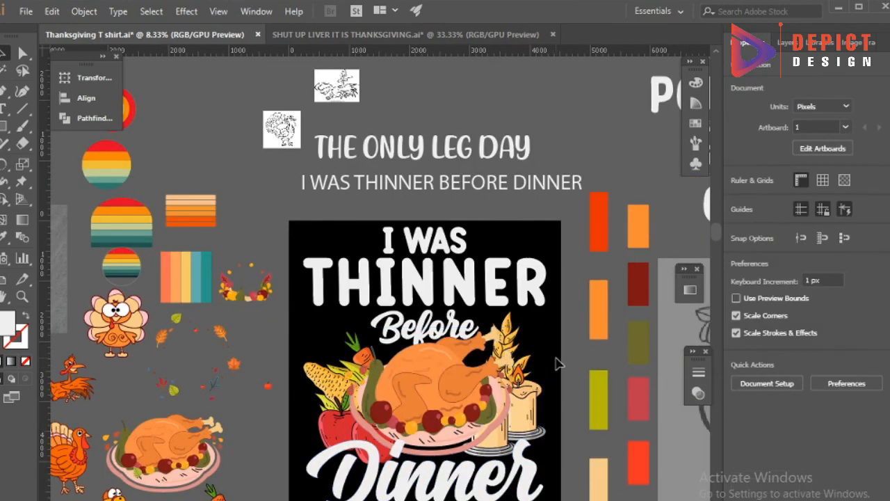
{"action": "scroll", "coordinate": [482, 335], "scroll_direction": "down", "scroll_amount": 3}
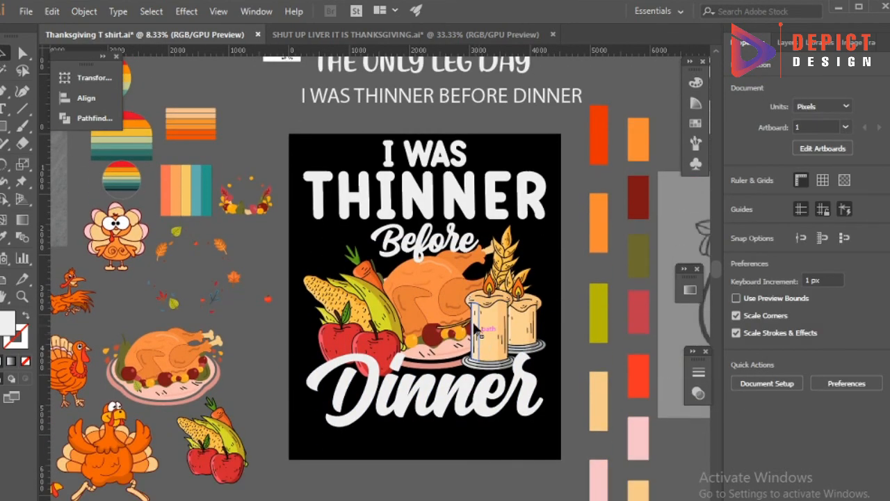
Mark the gap between I WAS and THINNER with two horizontal guides, and move the pair directly under THINNER.
{"action": "scroll", "coordinate": [425, 156], "scroll_direction": "up", "scroll_amount": 2}
{"action": "left_click_drag", "start_coordinate": [427, 188], "coordinate": [427, 187]}
{"action": "left_click_drag", "start_coordinate": [376, 50], "coordinate": [380, 200]}
{"action": "scroll", "coordinate": [380, 202], "scroll_direction": "down", "scroll_amount": 3}
{"action": "left_click", "coordinate": [272, 196], "text": "shift"}
{"action": "scroll", "coordinate": [351, 202], "scroll_direction": "up", "scroll_amount": 5}
{"action": "scroll", "coordinate": [420, 173], "scroll_direction": "down", "scroll_amount": 2}
{"action": "left_click_drag", "start_coordinate": [421, 178], "coordinate": [423, 322]}
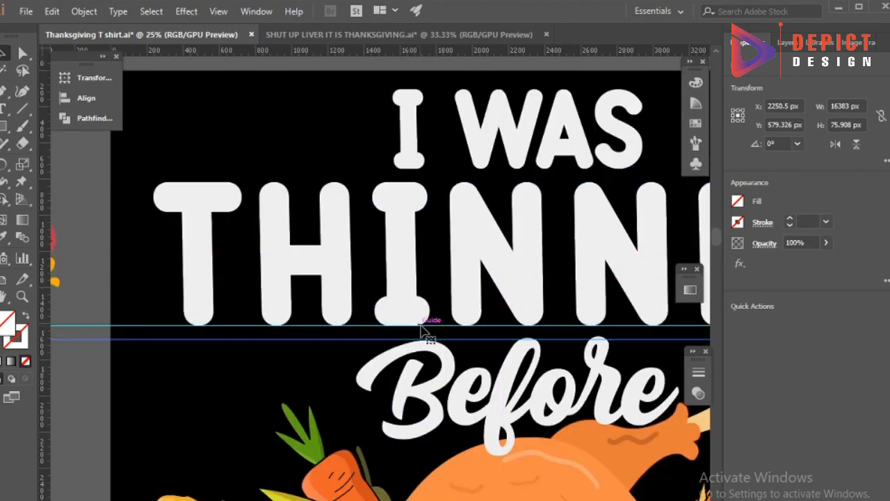
Nudge Before down so the top of its letter f meets the lower guide.
{"action": "scroll", "coordinate": [423, 323], "scroll_direction": "up", "scroll_amount": 2}
{"action": "left_click", "coordinate": [521, 352]}
{"action": "key", "text": "Down"}
{"action": "key", "text": "Down"}
{"action": "key", "text": "Down"}
{"action": "left_click", "coordinate": [523, 359]}
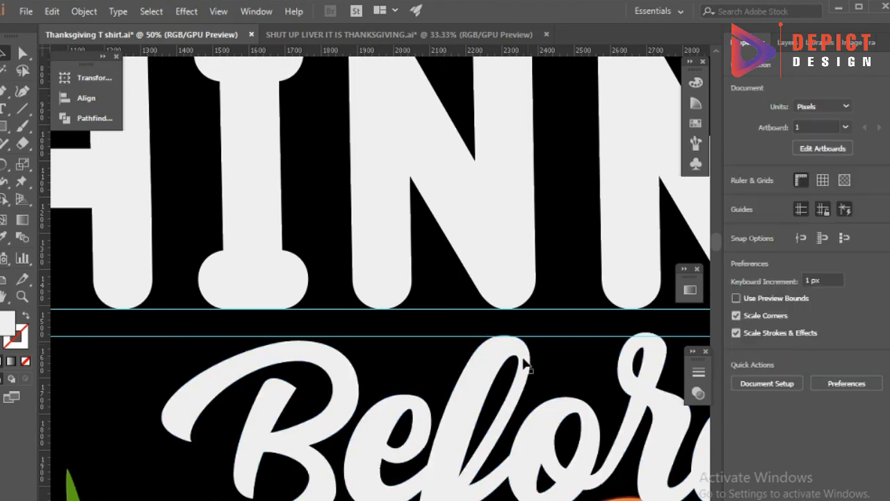
Move the pair of spacing guides down so the upper one touches the bottom of the turkey's plate.
{"action": "scroll", "coordinate": [410, 358], "scroll_direction": "down", "scroll_amount": 5}
{"action": "scroll", "coordinate": [487, 321], "scroll_direction": "down", "scroll_amount": 1}
{"action": "left_click", "coordinate": [557, 223]}
{"action": "left_click_drag", "start_coordinate": [558, 228], "coordinate": [453, 350]}
{"action": "scroll", "coordinate": [450, 358], "scroll_direction": "up", "scroll_amount": 5}
{"action": "scroll", "coordinate": [456, 366], "scroll_direction": "up", "scroll_amount": 5}
{"action": "scroll", "coordinate": [452, 351], "scroll_direction": "down", "scroll_amount": 4}
Nudge Dinner up until the tops of its small letters meet the lower spacing guide.
{"action": "left_click", "coordinate": [441, 417]}
{"action": "key", "text": "Up"}
{"action": "key", "text": "Up"}
{"action": "key", "text": "Up"}
{"action": "key", "text": "Up"}
{"action": "key", "text": "Up"}
{"action": "key", "text": "Up"}
{"action": "key", "text": "Up"}
{"action": "key", "text": "Up"}
{"action": "key", "text": "Up"}
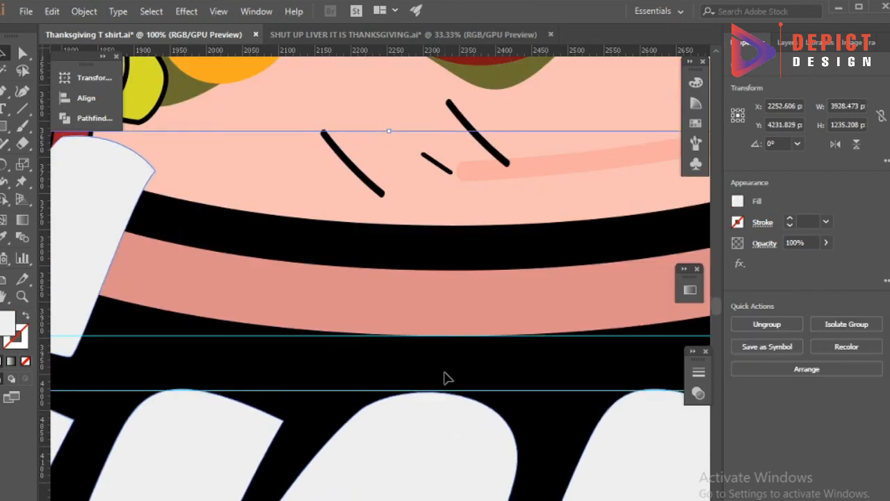
{"action": "left_click", "coordinate": [446, 374]}
Delete the two horizontal spacing guides.
{"action": "scroll", "coordinate": [445, 374], "scroll_direction": "down", "scroll_amount": 5}
{"action": "scroll", "coordinate": [445, 374], "scroll_direction": "down", "scroll_amount": 1}
{"action": "left_click_drag", "start_coordinate": [212, 331], "coordinate": [189, 292]}
{"action": "key", "text": "Delete"}
{"action": "scroll", "coordinate": [274, 402], "scroll_direction": "up", "scroll_amount": 2}
{"action": "scroll", "coordinate": [274, 402], "scroll_direction": "down", "scroll_amount": 1}
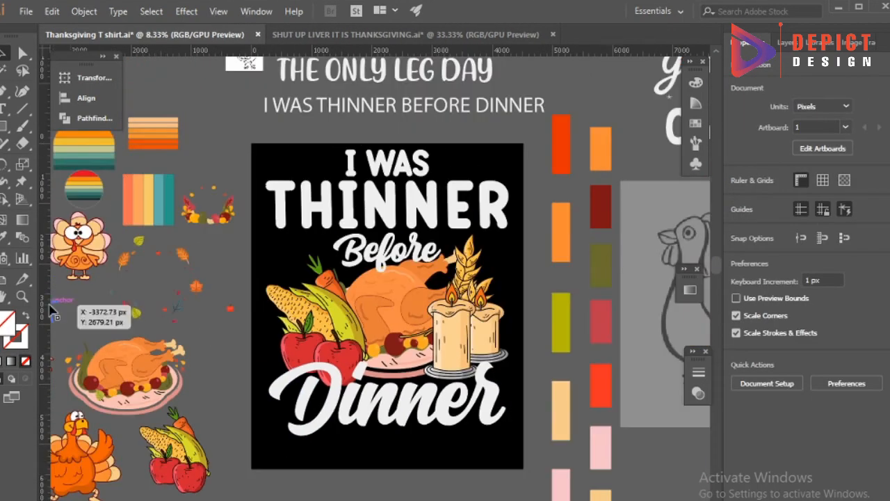
Place vertical guides along THINNER's left and right edges, at about X 237 px and X 4263 px.
{"action": "left_click_drag", "start_coordinate": [268, 187], "coordinate": [266, 186]}
{"action": "scroll", "coordinate": [266, 184], "scroll_direction": "up", "scroll_amount": 4}
{"action": "scroll", "coordinate": [266, 183], "scroll_direction": "down", "scroll_amount": 4}
{"action": "scroll", "coordinate": [266, 184], "scroll_direction": "up", "scroll_amount": 1}
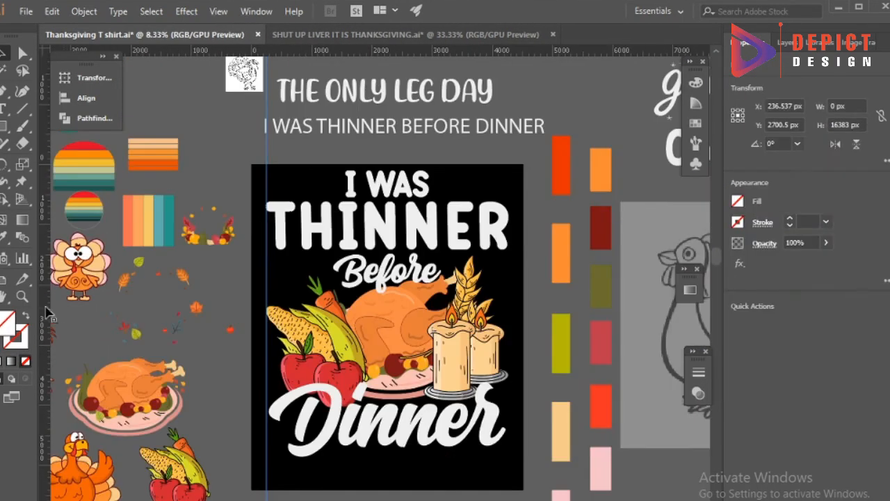
{"action": "left_click_drag", "start_coordinate": [510, 228], "coordinate": [510, 227]}
{"action": "scroll", "coordinate": [513, 221], "scroll_direction": "up", "scroll_amount": 5}
{"action": "scroll", "coordinate": [506, 235], "scroll_direction": "down", "scroll_amount": 7}
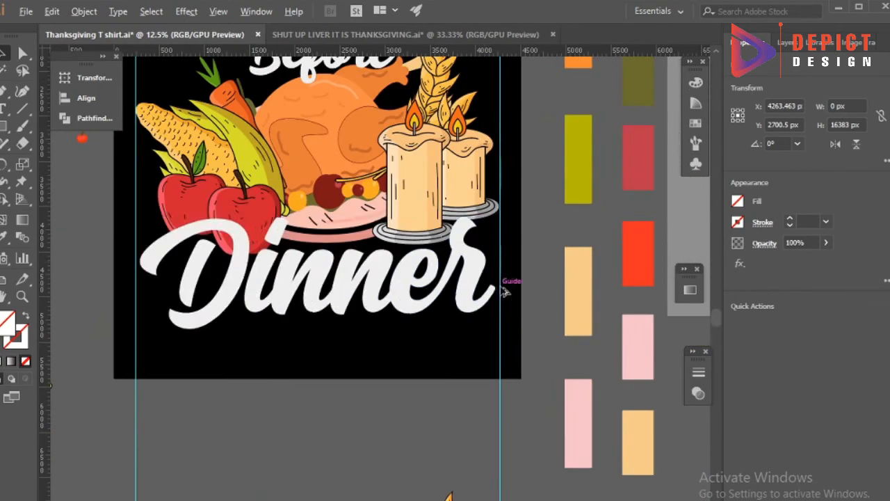
Enlarge Dinner to about 4027 by 1266 px so it spans exactly between the two vertical guides.
{"action": "left_click", "coordinate": [492, 289]}
{"action": "scroll", "coordinate": [500, 277], "scroll_direction": "up", "scroll_amount": 2}
{"action": "left_click_drag", "start_coordinate": [495, 274], "coordinate": [503, 274]}
{"action": "scroll", "coordinate": [504, 276], "scroll_direction": "down", "scroll_amount": 3}
{"action": "scroll", "coordinate": [265, 280], "scroll_direction": "up", "scroll_amount": 8}
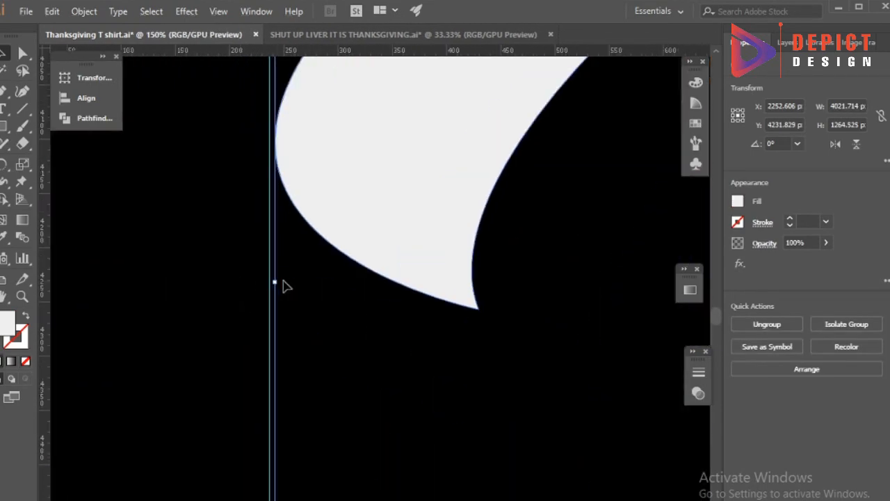
{"action": "scroll", "coordinate": [308, 313], "scroll_direction": "down", "scroll_amount": 8}
{"action": "left_click", "coordinate": [380, 364]}
{"action": "scroll", "coordinate": [532, 314], "scroll_direction": "up", "scroll_amount": 4}
{"action": "left_click", "coordinate": [556, 309]}
{"action": "left_click", "coordinate": [467, 413]}
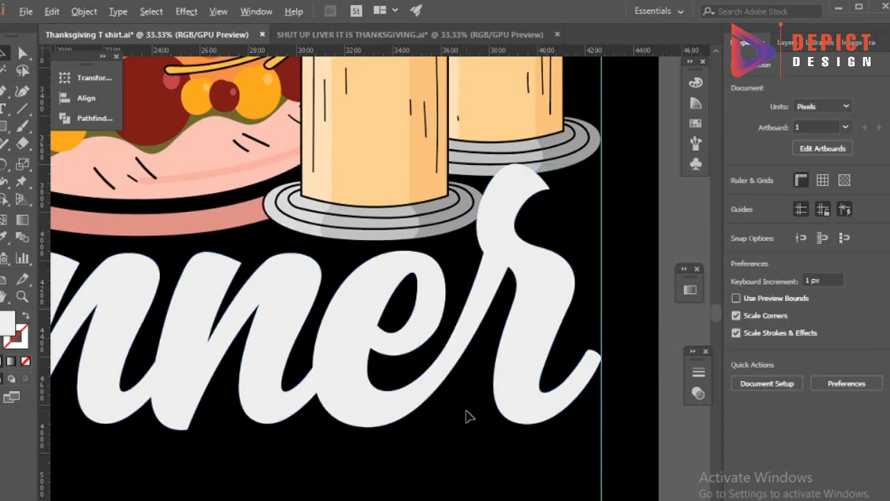
Place a copy of the orange oak leaf above the corn, enlarge it to about 779 by 1180 px and rotate it more upright.
{"action": "scroll", "coordinate": [465, 416], "scroll_direction": "down", "scroll_amount": 3}
{"action": "scroll", "coordinate": [461, 420], "scroll_direction": "up", "scroll_amount": 1}
{"action": "scroll", "coordinate": [456, 428], "scroll_direction": "down", "scroll_amount": 1}
{"action": "scroll", "coordinate": [185, 252], "scroll_direction": "up", "scroll_amount": 2}
{"action": "scroll", "coordinate": [177, 277], "scroll_direction": "down", "scroll_amount": 1}
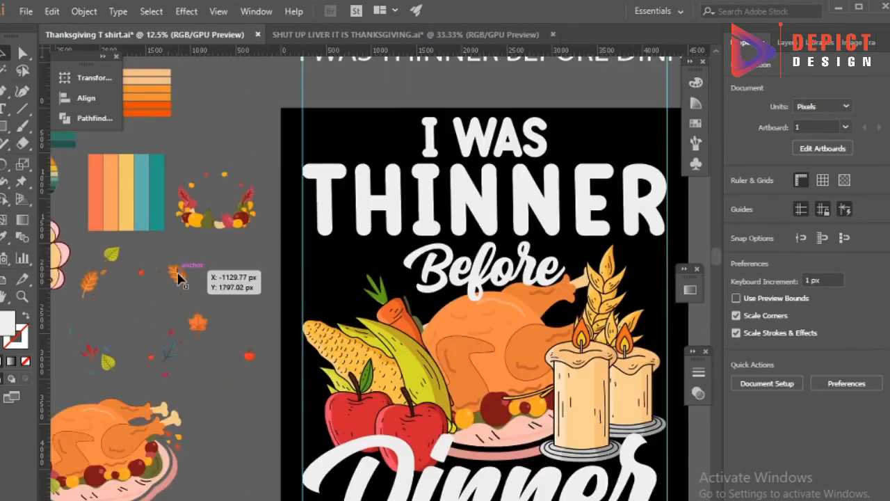
{"action": "left_click_drag", "start_coordinate": [344, 318], "coordinate": [345, 320]}
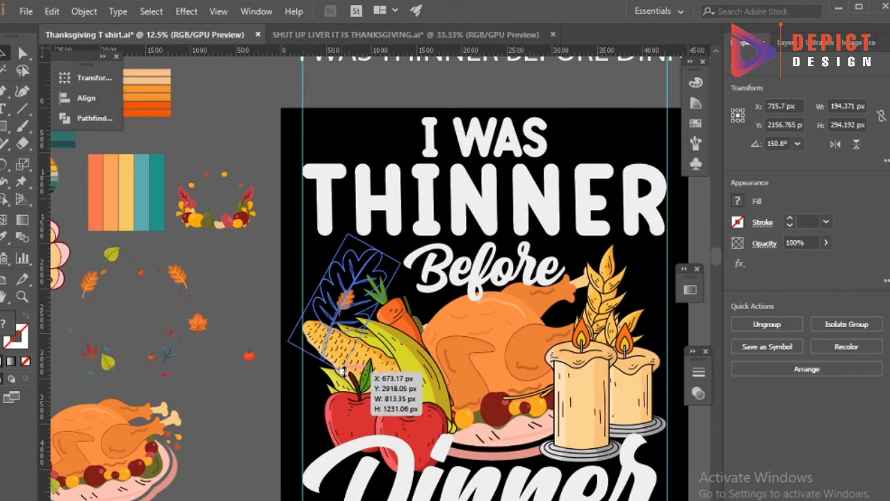
{"action": "left_click", "coordinate": [348, 299]}
{"action": "left_click_drag", "start_coordinate": [352, 377], "coordinate": [378, 382]}
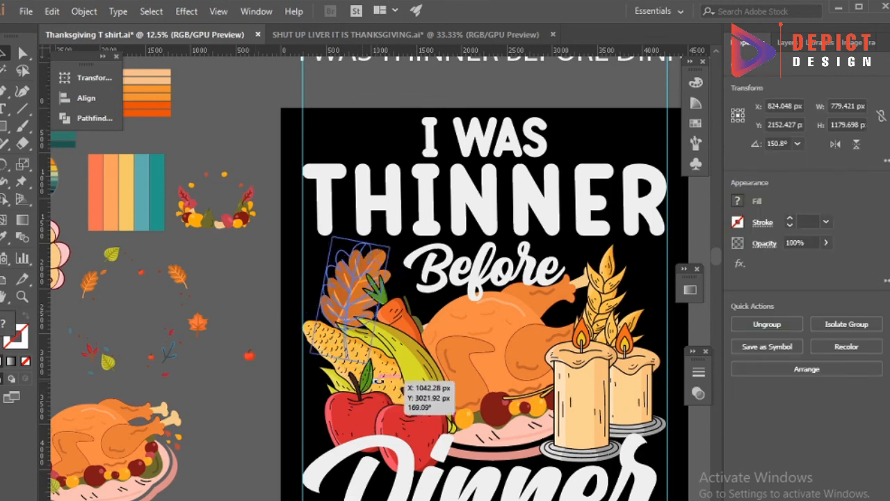
{"action": "left_click", "coordinate": [265, 285]}
Move the oak leaf down about 120 px so its stem tucks behind the corn and carrot.
{"action": "scroll", "coordinate": [201, 300], "scroll_direction": "down", "scroll_amount": 1}
{"action": "scroll", "coordinate": [270, 318], "scroll_direction": "up", "scroll_amount": 2}
{"action": "left_click_drag", "start_coordinate": [335, 277], "coordinate": [337, 292]}
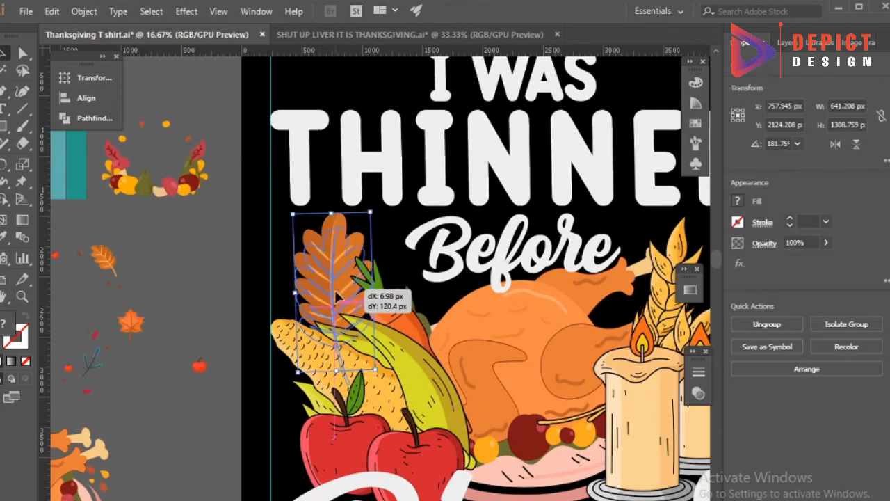
{"action": "left_click", "coordinate": [217, 257]}
Duplicate Dinner straight down, about 88 px below the original.
{"action": "scroll", "coordinate": [213, 255], "scroll_direction": "down", "scroll_amount": 2}
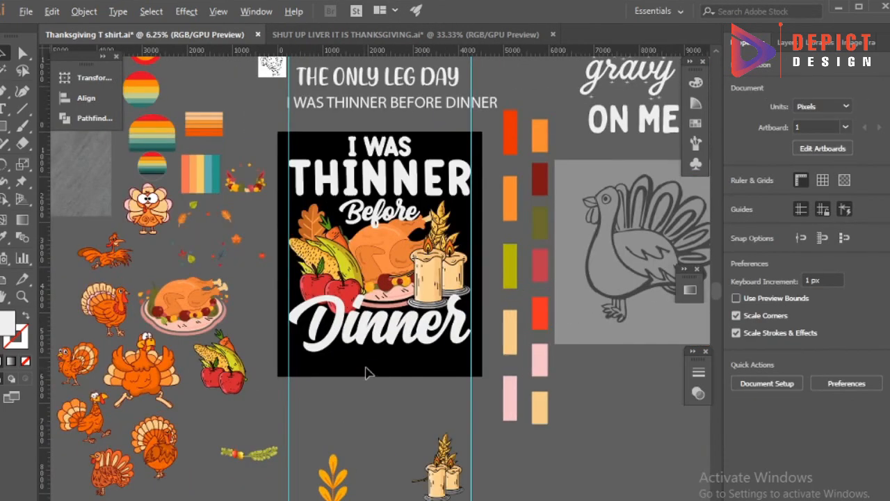
{"action": "scroll", "coordinate": [370, 369], "scroll_direction": "up", "scroll_amount": 1}
{"action": "left_click", "coordinate": [397, 384]}
{"action": "left_click", "coordinate": [394, 439]}
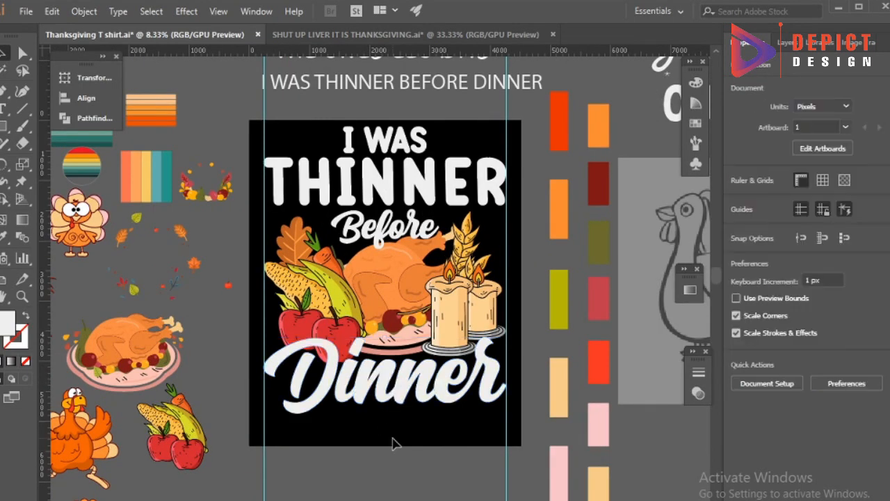
{"action": "scroll", "coordinate": [390, 406], "scroll_direction": "up", "scroll_amount": 1}
{"action": "mouse_move", "coordinate": [402, 373]}
{"action": "left_mouse_down"}
{"action": "mouse_move", "coordinate": [402, 394]}
{"action": "mouse_move", "coordinate": [405, 383]}
{"action": "left_mouse_up"}
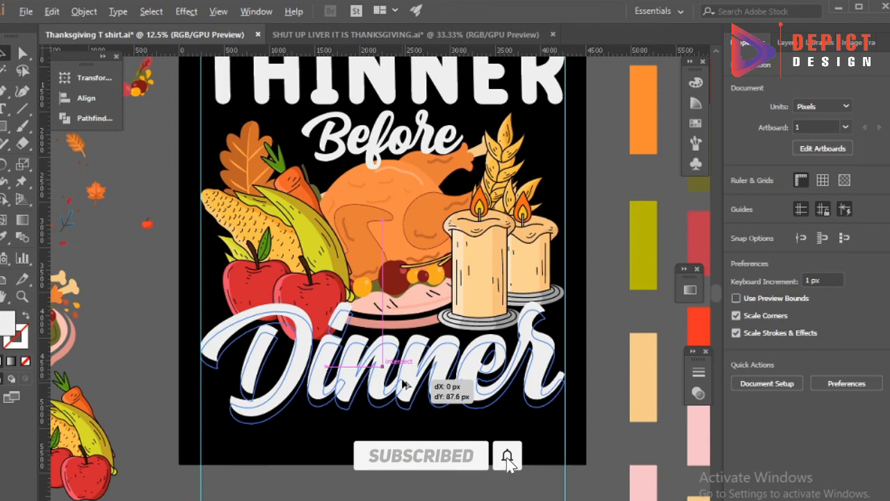
Offset the upper Dinner's path outward with round joins to about 4077 by 1316 px, and fill the offset shape black.
{"action": "left_click", "coordinate": [400, 351]}
{"action": "left_click", "coordinate": [85, 12]}
{"action": "mouse_move", "coordinate": [160, 322]}
{"action": "left_click", "coordinate": [369, 373]}
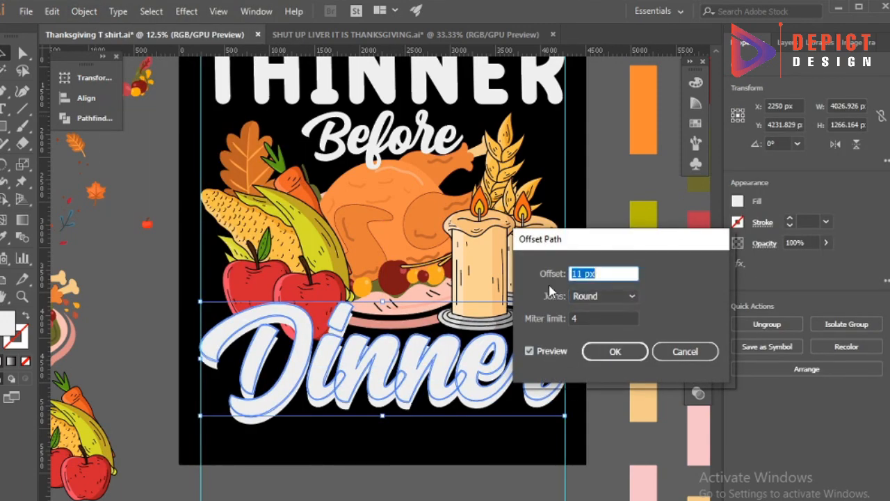
{"action": "left_click", "coordinate": [602, 350]}
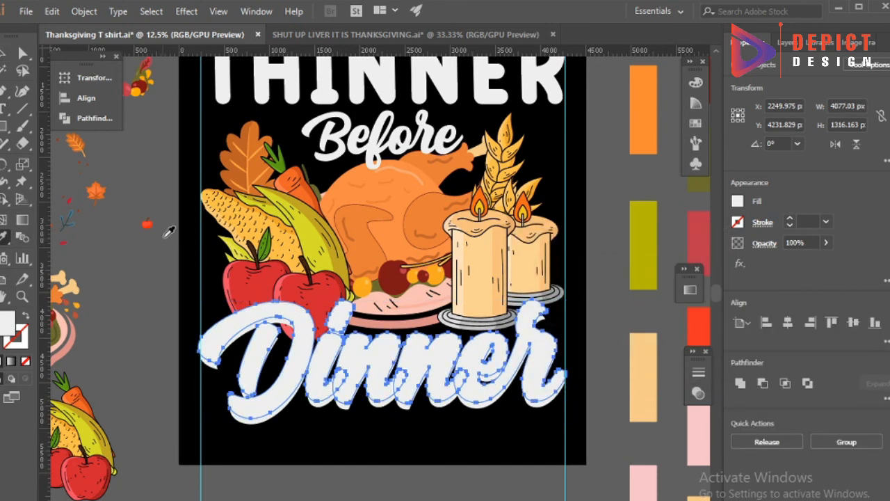
{"action": "left_click", "coordinate": [307, 467]}
Give the lower Dinner a non-clipping opacity mask containing the black offset shape, and return to the artwork.
{"action": "left_click", "coordinate": [273, 416]}
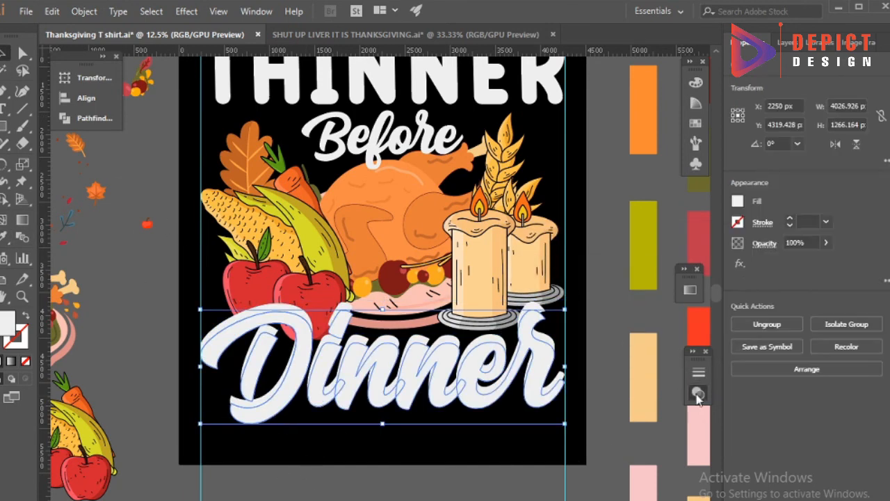
{"action": "left_click", "coordinate": [698, 394]}
{"action": "left_click", "coordinate": [608, 432]}
{"action": "key", "text": "ctrl+f"}
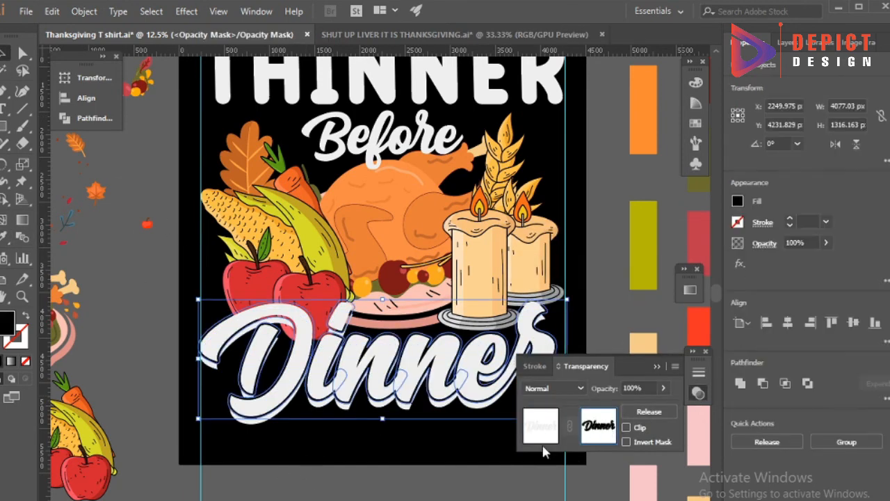
{"action": "left_click", "coordinate": [541, 427]}
{"action": "left_click", "coordinate": [657, 366]}
{"action": "left_click", "coordinate": [464, 451]}
Recolor I WAS and Before with the red sampled from the apple.
{"action": "scroll", "coordinate": [446, 457], "scroll_direction": "down", "scroll_amount": 2}
{"action": "scroll", "coordinate": [403, 229], "scroll_direction": "up", "scroll_amount": 1}
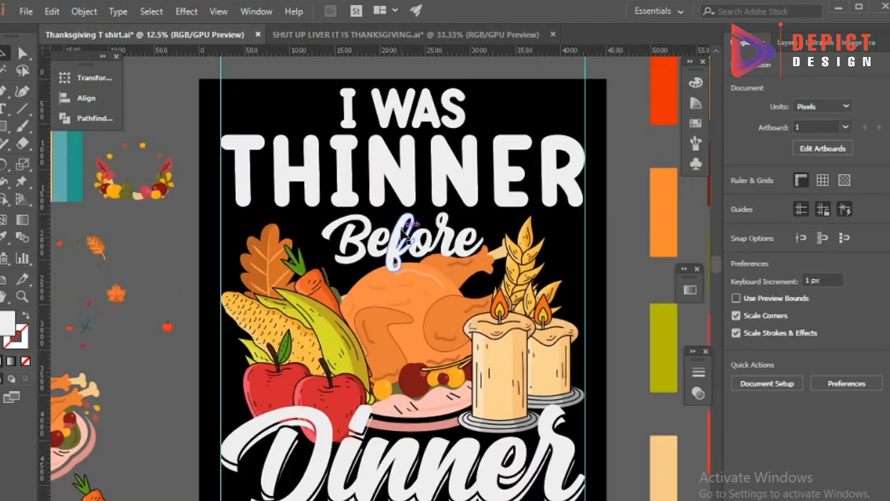
{"action": "left_click", "coordinate": [403, 235]}
{"action": "left_click", "coordinate": [367, 119], "text": "shift"}
{"action": "scroll", "coordinate": [393, 226], "scroll_direction": "down", "scroll_amount": 1}
{"action": "key", "text": "i"}
{"action": "scroll", "coordinate": [361, 321], "scroll_direction": "up", "scroll_amount": 2}
{"action": "left_click", "coordinate": [357, 323]}
{"action": "scroll", "coordinate": [358, 325], "scroll_direction": "down", "scroll_amount": 2}
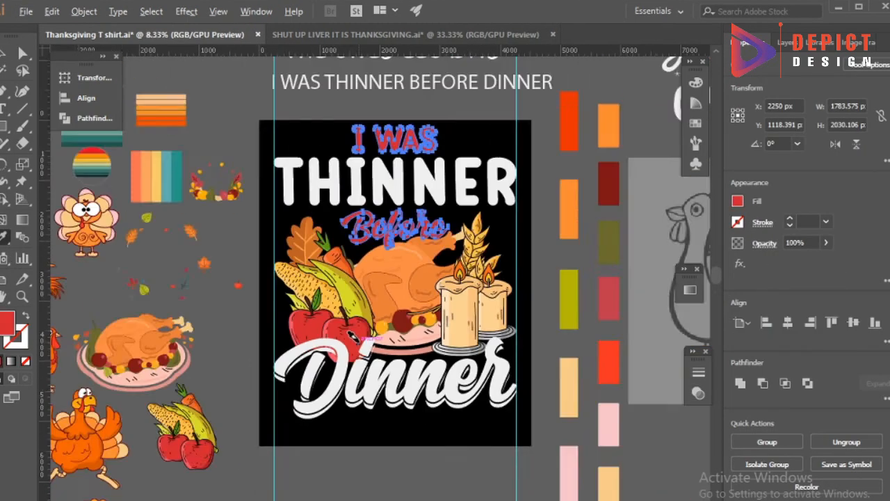
{"action": "scroll", "coordinate": [357, 331], "scroll_direction": "up", "scroll_amount": 1}
{"action": "left_click", "coordinate": [3, 55]}
{"action": "left_click", "coordinate": [317, 382]}
Recolor THINNER and the upper Dinner with the orange sampled from the roast turkey.
{"action": "scroll", "coordinate": [317, 381], "scroll_direction": "down", "scroll_amount": 1}
{"action": "scroll", "coordinate": [320, 375], "scroll_direction": "up", "scroll_amount": 1}
{"action": "left_click", "coordinate": [367, 229]}
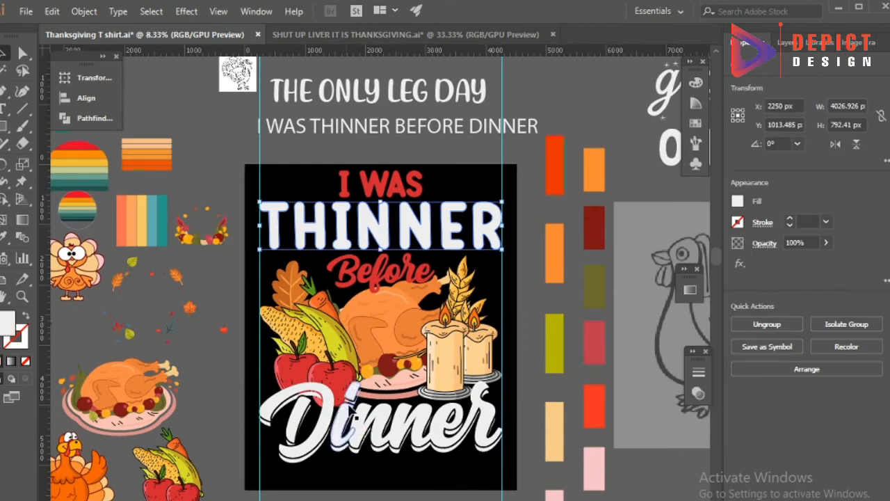
{"action": "scroll", "coordinate": [349, 410], "scroll_direction": "up", "scroll_amount": 4}
{"action": "left_click", "coordinate": [376, 315], "text": "shift"}
{"action": "scroll", "coordinate": [374, 396], "scroll_direction": "down", "scroll_amount": 3}
{"action": "key", "text": "i"}
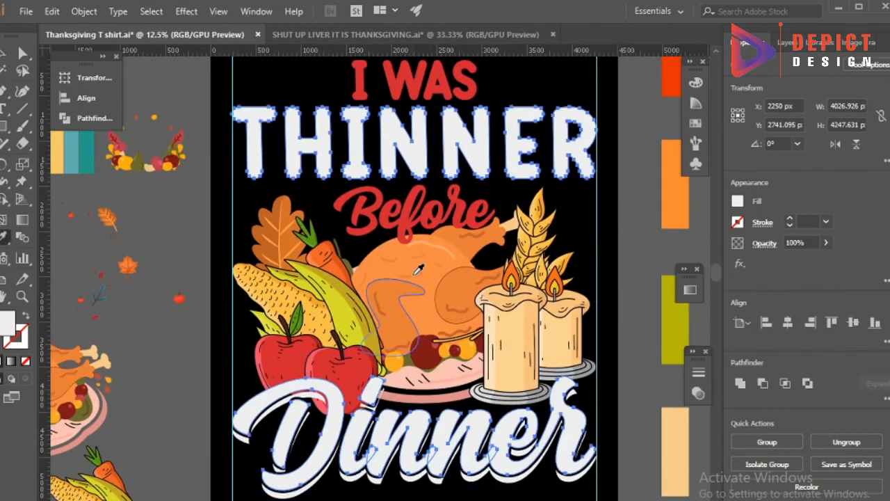
{"action": "left_click", "coordinate": [394, 319]}
{"action": "left_click", "coordinate": [420, 312]}
{"action": "left_click", "coordinate": [3, 54]}
{"action": "left_click", "coordinate": [317, 197]}
Recolor the white shadow copy of the lower Dinner with the design's red.
{"action": "scroll", "coordinate": [358, 243], "scroll_direction": "down", "scroll_amount": 1}
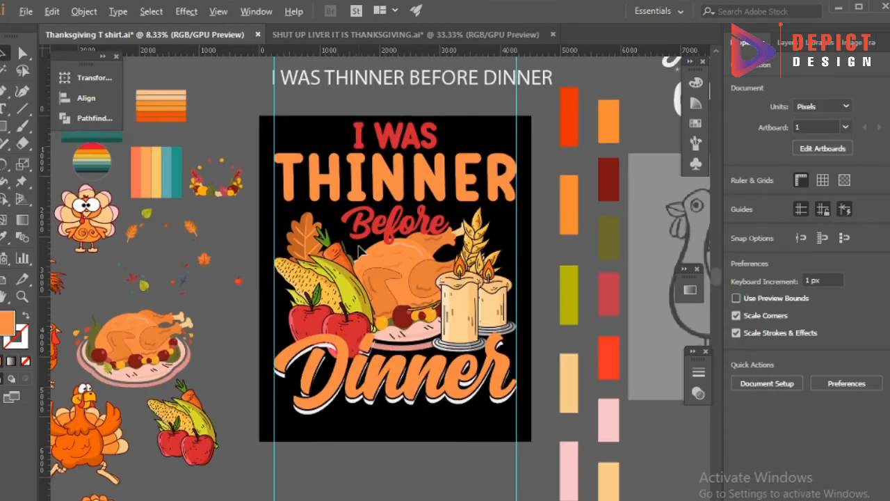
{"action": "scroll", "coordinate": [376, 443], "scroll_direction": "down", "scroll_amount": 2}
{"action": "scroll", "coordinate": [398, 376], "scroll_direction": "up", "scroll_amount": 2}
{"action": "left_click", "coordinate": [391, 360]}
{"action": "key", "text": "i"}
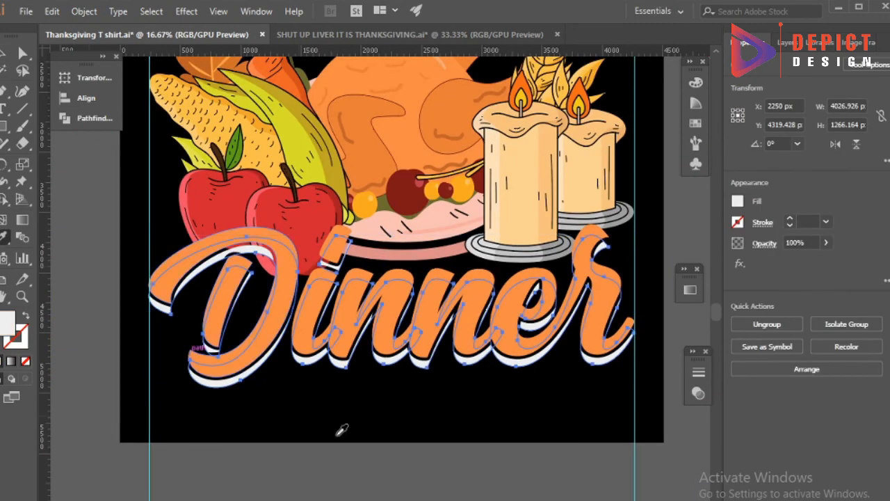
{"action": "scroll", "coordinate": [342, 429], "scroll_direction": "up", "scroll_amount": 2}
{"action": "left_click", "coordinate": [379, 99]}
{"action": "left_click", "coordinate": [94, 224]}
{"action": "scroll", "coordinate": [309, 321], "scroll_direction": "down", "scroll_amount": 2}
{"action": "scroll", "coordinate": [350, 407], "scroll_direction": "up", "scroll_amount": 1}
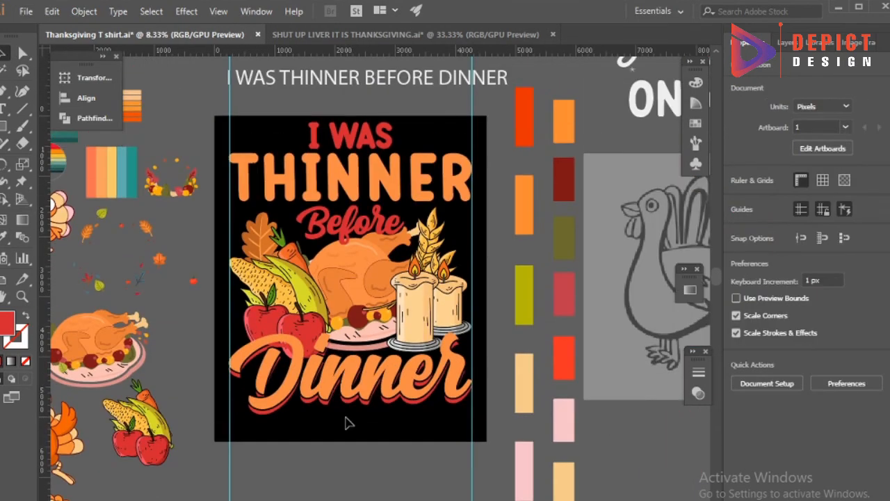
Group the orange Dinner lettering with its red shadow copy.
{"action": "left_click_drag", "start_coordinate": [355, 385], "coordinate": [354, 387]}
{"action": "right_click", "coordinate": [354, 387]}
{"action": "left_click", "coordinate": [385, 263]}
{"action": "scroll", "coordinate": [247, 370], "scroll_direction": "up", "scroll_amount": 5}
{"action": "scroll", "coordinate": [305, 361], "scroll_direction": "down", "scroll_amount": 4}
{"action": "left_click", "coordinate": [371, 467]}
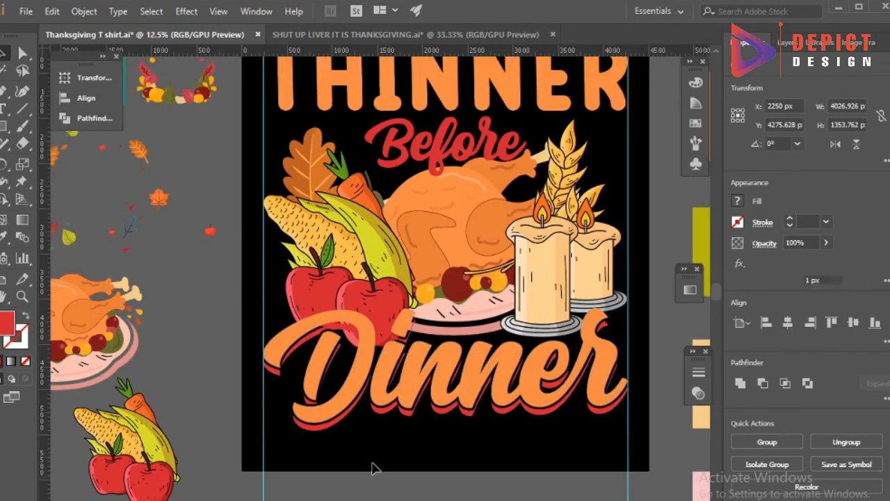
{"action": "scroll", "coordinate": [370, 463], "scroll_direction": "down", "scroll_amount": 1}
{"action": "left_click", "coordinate": [414, 413]}
{"action": "left_click", "coordinate": [405, 467]}
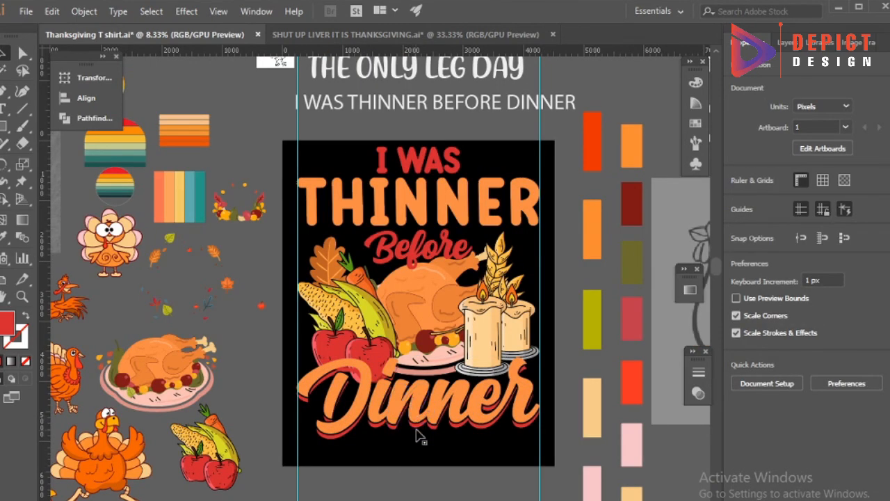
Offset the path of the grouped Dinner lettering outward by 35 px with round joins.
{"action": "left_click", "coordinate": [421, 426]}
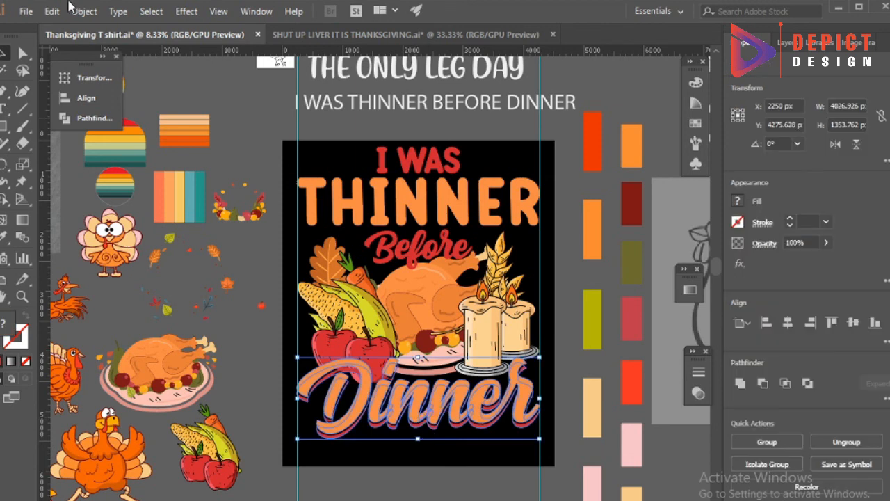
{"action": "left_click", "coordinate": [83, 11]}
{"action": "mouse_move", "coordinate": [139, 422]}
{"action": "left_click", "coordinate": [339, 368]}
{"action": "left_click", "coordinate": [529, 351]}
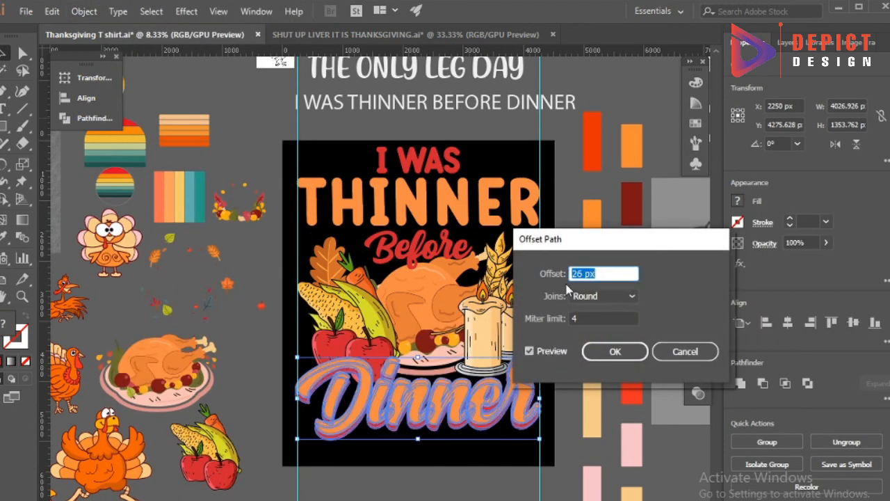
{"action": "left_click", "coordinate": [615, 351]}
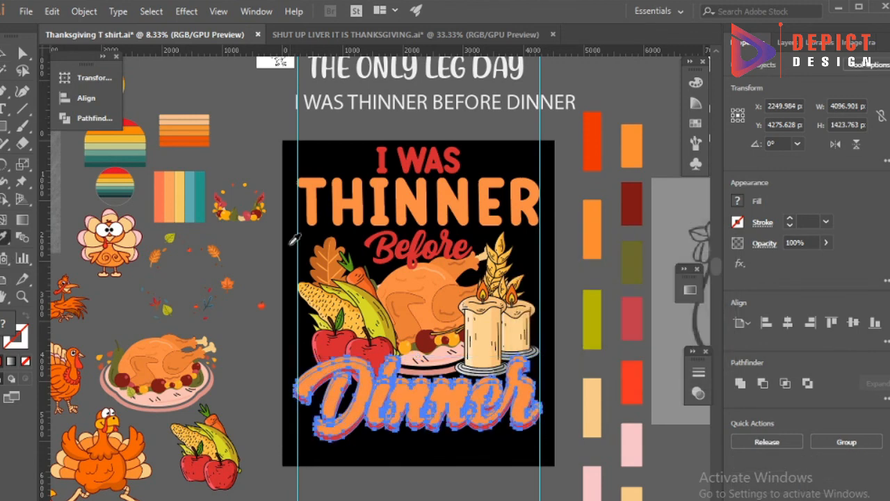
Unite the Dinner offset shapes into one outline filled with black.
{"action": "left_click", "coordinate": [95, 119]}
{"action": "left_click", "coordinate": [137, 109]}
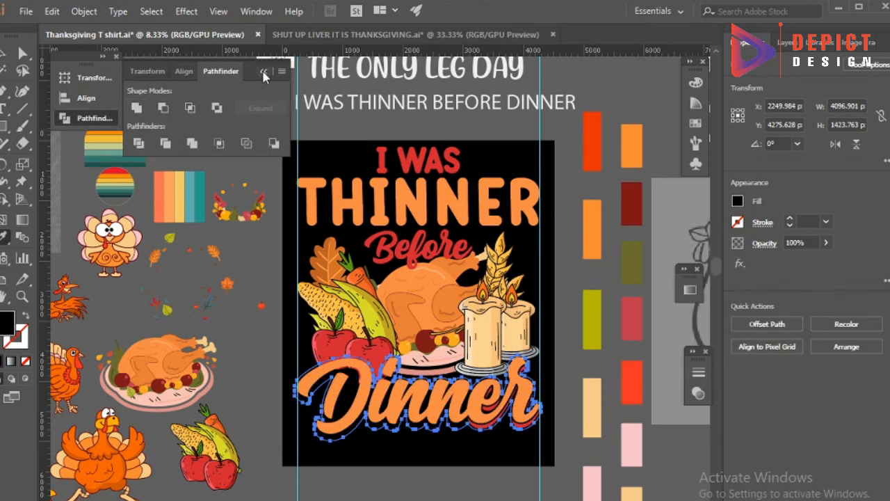
{"action": "left_click", "coordinate": [263, 73]}
Give the food and candle illustration a non-clipping opacity mask containing the black Dinner offset shape, and return to the artwork.
{"action": "key", "text": "ctrl+shift+bracketleft"}
{"action": "left_click", "coordinate": [249, 318]}
{"action": "left_click", "coordinate": [356, 324]}
{"action": "left_click", "coordinate": [334, 277]}
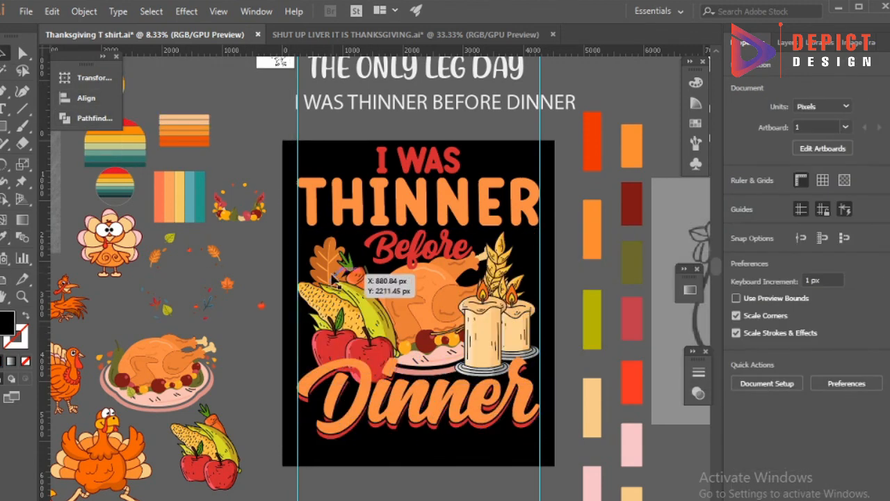
{"action": "left_click", "coordinate": [540, 352]}
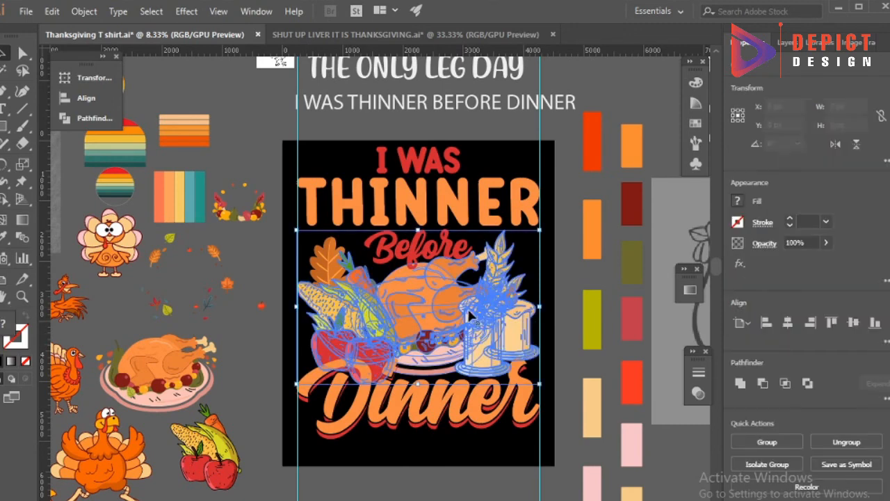
{"action": "left_click", "coordinate": [699, 393]}
{"action": "left_click", "coordinate": [649, 412]}
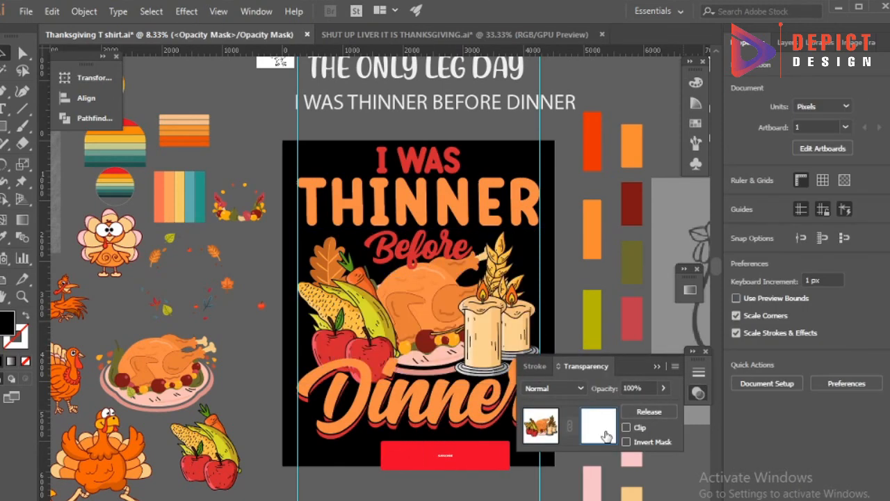
{"action": "key", "text": "ctrl+f"}
{"action": "left_click", "coordinate": [541, 432]}
{"action": "left_click", "coordinate": [657, 366]}
{"action": "left_click", "coordinate": [560, 315]}
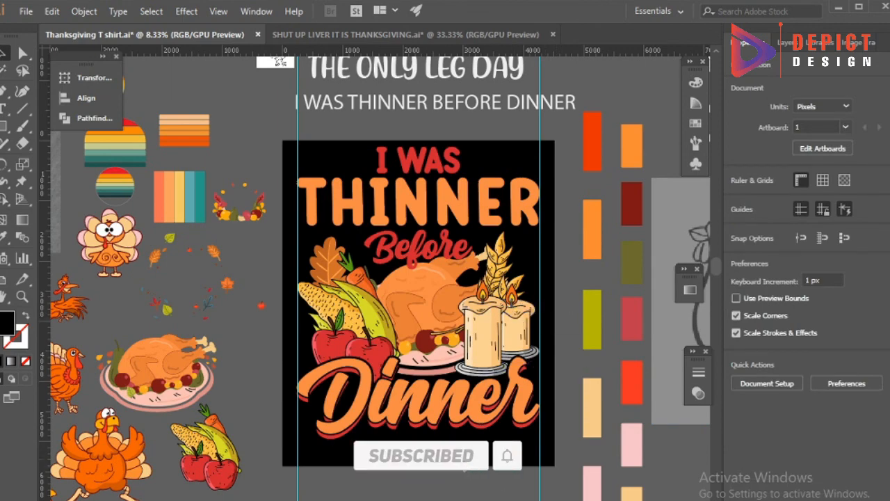
Place the berry-and-leaf sprig on the pink plate below the turkey and bring it to the front.
{"action": "scroll", "coordinate": [417, 278], "scroll_direction": "down", "scroll_amount": 2}
{"action": "scroll", "coordinate": [439, 317], "scroll_direction": "up", "scroll_amount": 3}
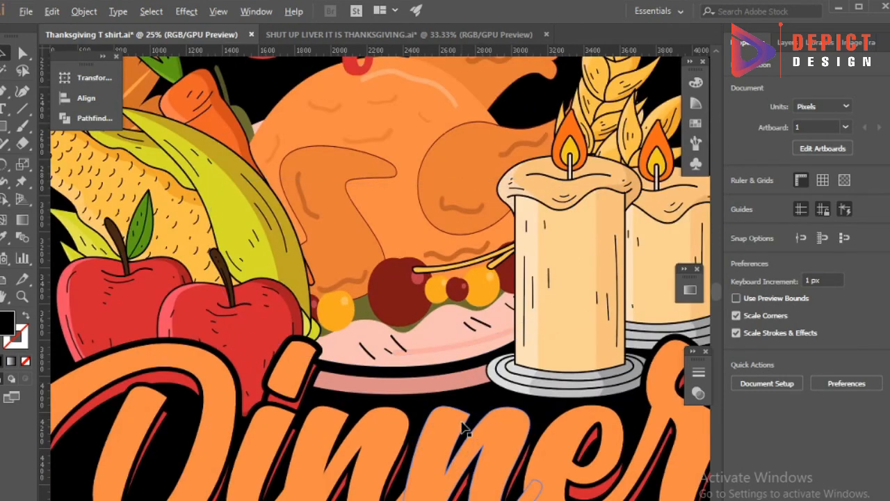
{"action": "scroll", "coordinate": [464, 428], "scroll_direction": "down", "scroll_amount": 3}
{"action": "scroll", "coordinate": [380, 415], "scroll_direction": "down", "scroll_amount": 2}
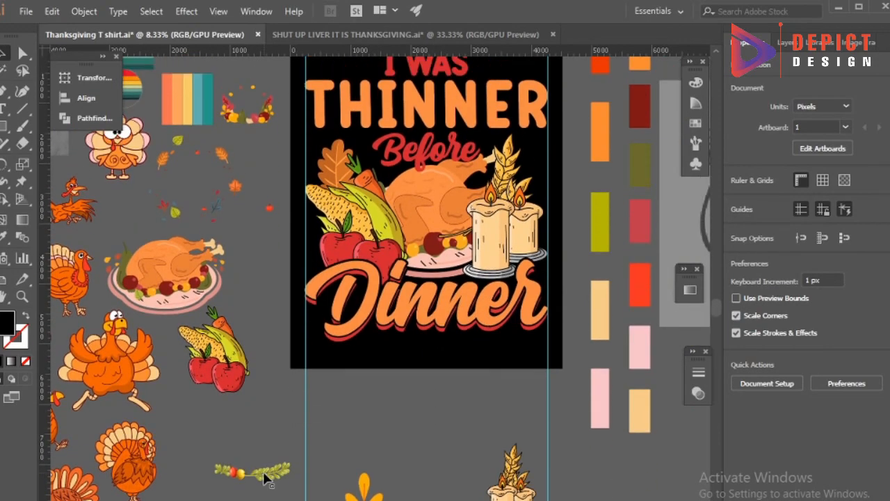
{"action": "left_click", "coordinate": [264, 477]}
{"action": "left_click_drag", "start_coordinate": [453, 261], "coordinate": [450, 267]}
{"action": "scroll", "coordinate": [454, 253], "scroll_direction": "up", "scroll_amount": 5}
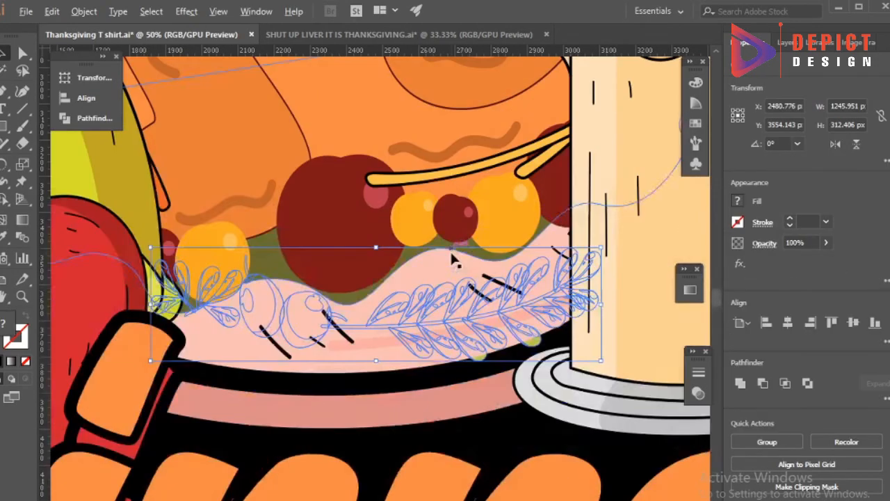
{"action": "right_click", "coordinate": [473, 338]}
{"action": "mouse_move", "coordinate": [522, 266]}
{"action": "left_click", "coordinate": [634, 267]}
{"action": "scroll", "coordinate": [433, 293], "scroll_direction": "down", "scroll_amount": 1}
{"action": "mouse_move", "coordinate": [443, 310]}
{"action": "left_mouse_down"}
{"action": "mouse_move", "coordinate": [422, 303]}
{"action": "mouse_move", "coordinate": [432, 305]}
{"action": "left_mouse_up"}
Cut the berry-and-leaf sprig, paste it in place inside the illustration group, and leave group isolation.
{"action": "key", "text": "ctrl+x"}
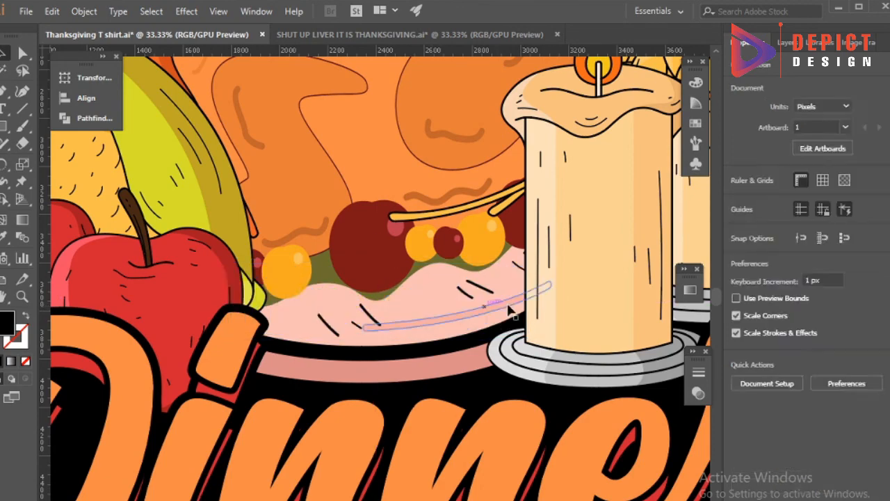
{"action": "double_click", "coordinate": [533, 297]}
{"action": "key", "text": "ctrl+f"}
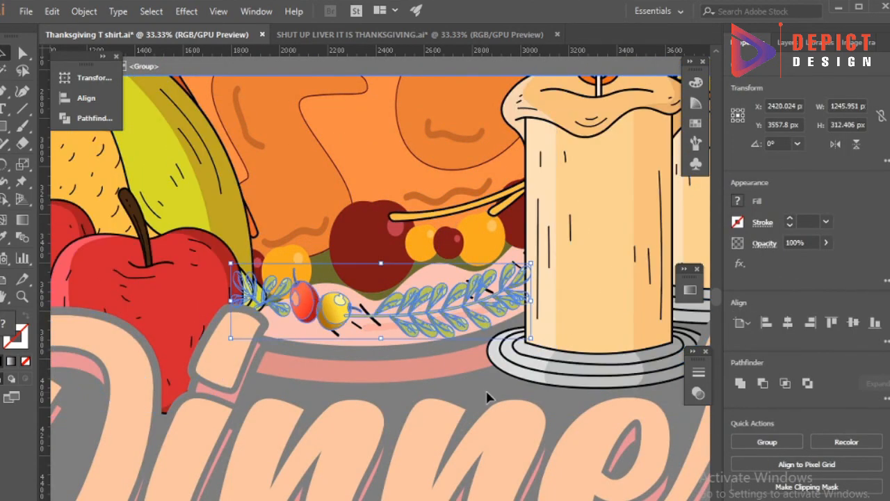
{"action": "double_click", "coordinate": [477, 378]}
{"action": "scroll", "coordinate": [408, 452], "scroll_direction": "down", "scroll_amount": 4}
{"action": "scroll", "coordinate": [407, 439], "scroll_direction": "down", "scroll_amount": 1}
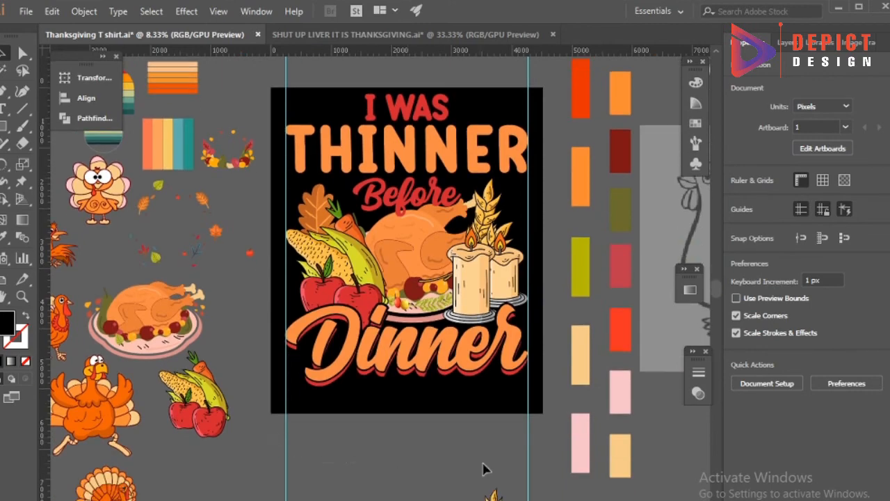
{"action": "left_click_drag", "start_coordinate": [549, 463], "coordinate": [443, 446]}
{"action": "left_click", "coordinate": [442, 446]}
{"action": "scroll", "coordinate": [438, 313], "scroll_direction": "up", "scroll_amount": 2}
{"action": "scroll", "coordinate": [432, 182], "scroll_direction": "up", "scroll_amount": 1}
{"action": "scroll", "coordinate": [434, 185], "scroll_direction": "down", "scroll_amount": 1}
{"action": "scroll", "coordinate": [446, 209], "scroll_direction": "down", "scroll_amount": 5}
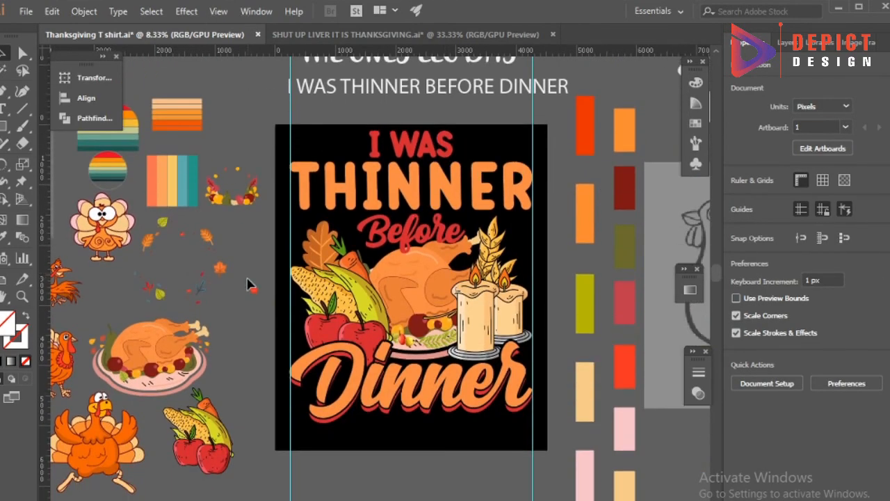
Place a golden leaf sprig on each side of I WAS, mirrored so that their tips point outward.
{"action": "scroll", "coordinate": [313, 389], "scroll_direction": "down", "scroll_amount": 1}
{"action": "left_click_drag", "start_coordinate": [342, 467], "coordinate": [453, 143]}
{"action": "scroll", "coordinate": [447, 87], "scroll_direction": "up", "scroll_amount": 4}
{"action": "left_click_drag", "start_coordinate": [516, 394], "coordinate": [451, 250]}
{"action": "left_click_drag", "start_coordinate": [478, 197], "coordinate": [549, 235]}
{"action": "right_click", "coordinate": [513, 191]}
{"action": "left_click", "coordinate": [524, 212]}
{"action": "scroll", "coordinate": [525, 210], "scroll_direction": "down", "scroll_amount": 1}
{"action": "right_click", "coordinate": [174, 193]}
{"action": "left_click", "coordinate": [364, 385]}
{"action": "left_click", "coordinate": [369, 358]}
{"action": "left_click", "coordinate": [459, 161]}
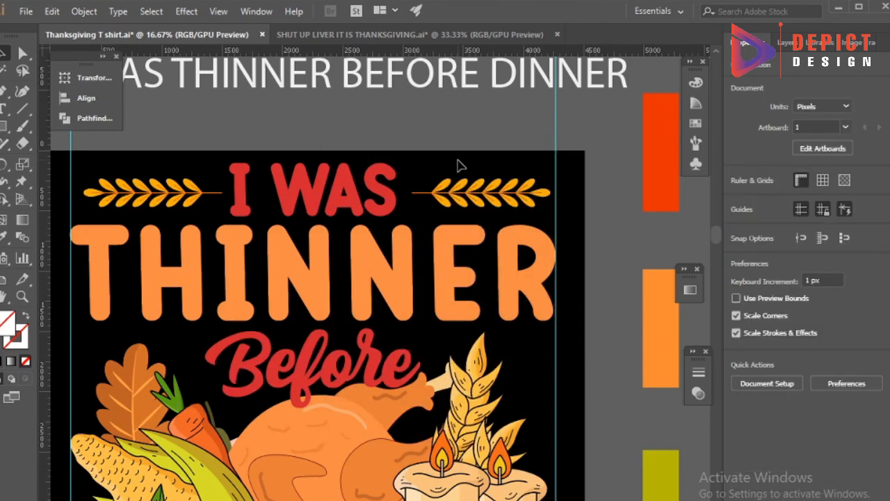
Move the right sprig closer to I WAS and enlarge it proportionally to about 1235 by 251 px.
{"action": "left_click", "coordinate": [480, 191]}
{"action": "scroll", "coordinate": [75, 147], "scroll_direction": "up", "scroll_amount": 1}
{"action": "scroll", "coordinate": [251, 230], "scroll_direction": "down", "scroll_amount": 1}
{"action": "scroll", "coordinate": [548, 221], "scroll_direction": "up", "scroll_amount": 1}
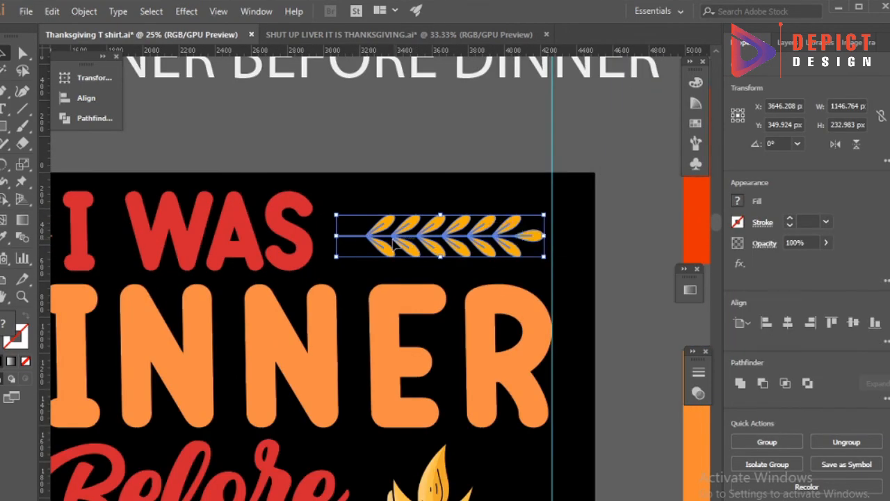
{"action": "mouse_move", "coordinate": [398, 211]}
{"action": "left_mouse_down"}
{"action": "mouse_move", "coordinate": [431, 199]}
{"action": "mouse_move", "coordinate": [390, 210]}
{"action": "left_mouse_up"}
{"action": "scroll", "coordinate": [534, 236], "scroll_direction": "up", "scroll_amount": 1}
{"action": "left_click_drag", "start_coordinate": [539, 262], "coordinate": [551, 270]}
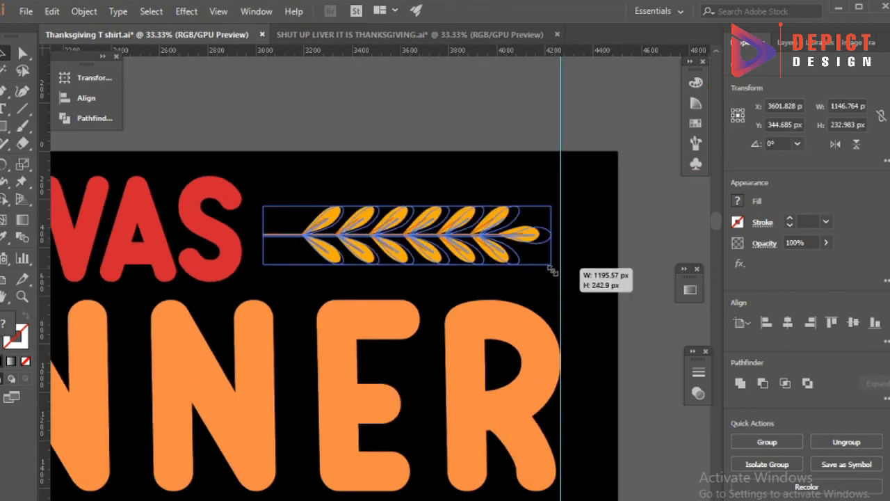
{"action": "left_click", "coordinate": [492, 189]}
Replace the left sprig with a mirrored copy of the enlarged right sprig, kept at the same height.
{"action": "scroll", "coordinate": [512, 202], "scroll_direction": "down", "scroll_amount": 2}
{"action": "left_click_drag", "start_coordinate": [156, 223], "coordinate": [417, 222]}
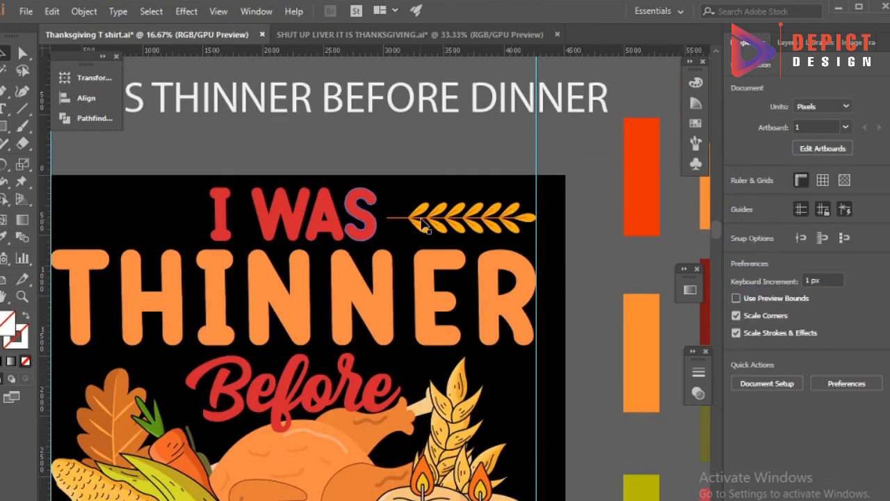
{"action": "right_click", "coordinate": [431, 218]}
{"action": "left_click", "coordinate": [606, 413]}
{"action": "key", "text": "Return"}
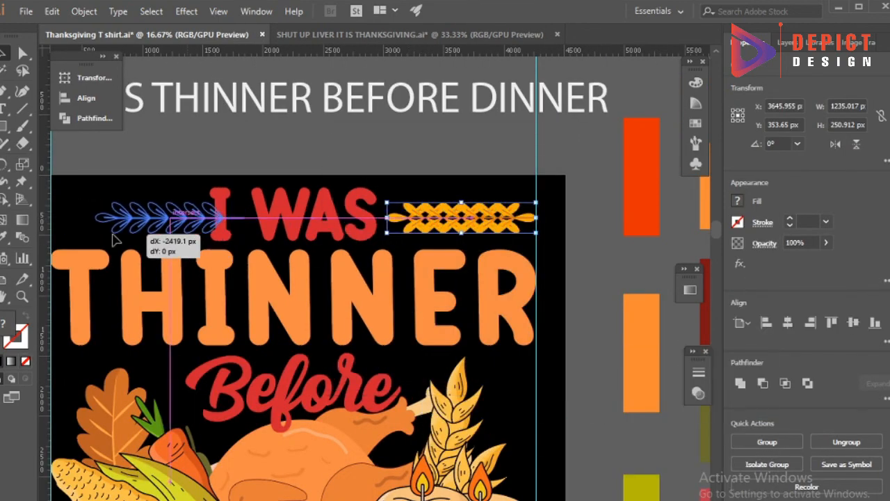
{"action": "left_click_drag", "start_coordinate": [115, 240], "coordinate": [115, 239]}
Align the left edge of the mirrored sprig to the artboard's left margin guide.
{"action": "scroll", "coordinate": [368, 274], "scroll_direction": "up", "scroll_amount": 2}
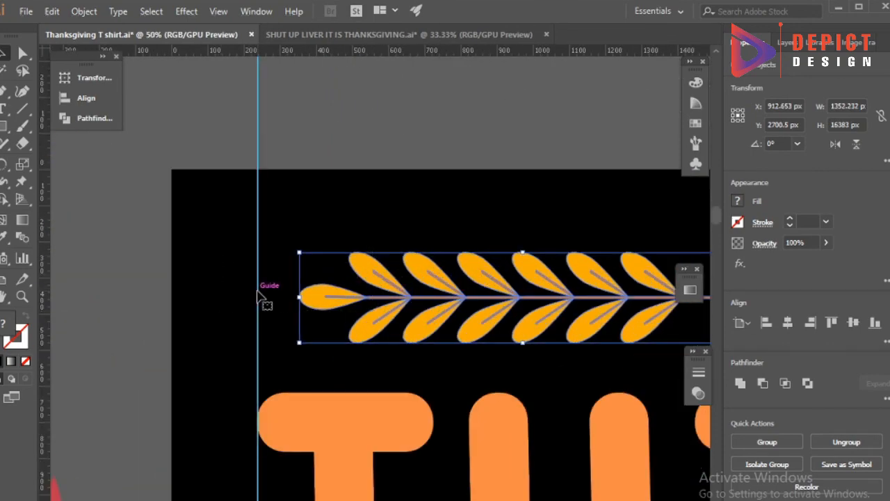
{"action": "left_click", "coordinate": [257, 293]}
{"action": "left_click", "coordinate": [87, 99]}
{"action": "left_click", "coordinate": [137, 107]}
{"action": "left_click", "coordinate": [264, 70]}
{"action": "scroll", "coordinate": [178, 188], "scroll_direction": "down", "scroll_amount": 4}
Align the right edge of the right sprig to the artboard's right margin guide.
{"action": "left_click", "coordinate": [399, 217]}
{"action": "scroll", "coordinate": [431, 233], "scroll_direction": "up", "scroll_amount": 4}
{"action": "left_click", "coordinate": [437, 229], "text": "shift"}
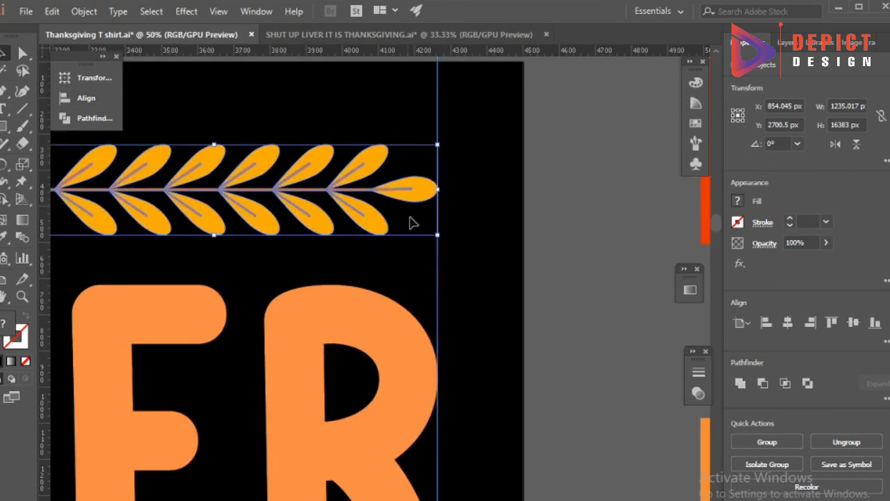
{"action": "left_click", "coordinate": [102, 101]}
{"action": "left_click", "coordinate": [190, 108]}
{"action": "left_click", "coordinate": [265, 71]}
{"action": "scroll", "coordinate": [449, 200], "scroll_direction": "down", "scroll_amount": 2}
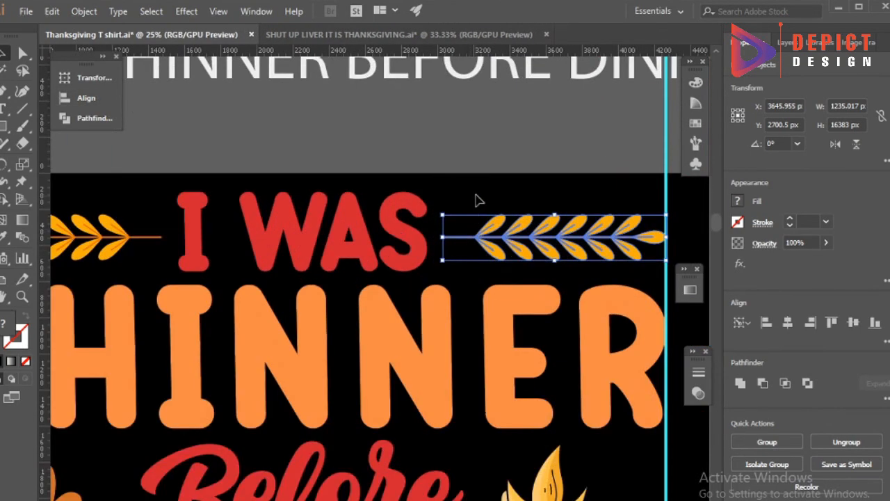
Center both sprigs vertically on I WAS, using the lettering as the key object.
{"action": "left_click", "coordinate": [487, 233]}
{"action": "left_click", "coordinate": [196, 240]}
{"action": "left_click_drag", "start_coordinate": [467, 261], "coordinate": [480, 267]}
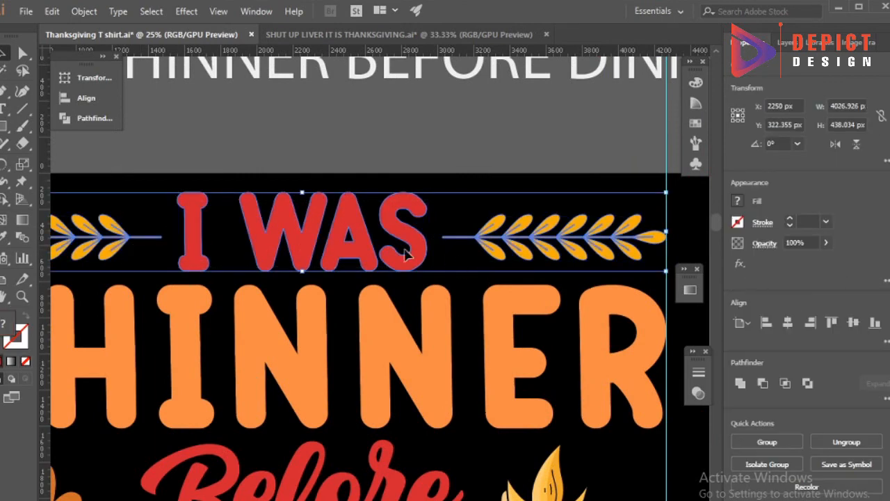
{"action": "left_click", "coordinate": [157, 171]}
{"action": "left_click_drag", "start_coordinate": [129, 199], "coordinate": [451, 253]}
{"action": "left_click", "coordinate": [270, 213]}
{"action": "left_click", "coordinate": [72, 98]}
{"action": "left_click", "coordinate": [250, 108]}
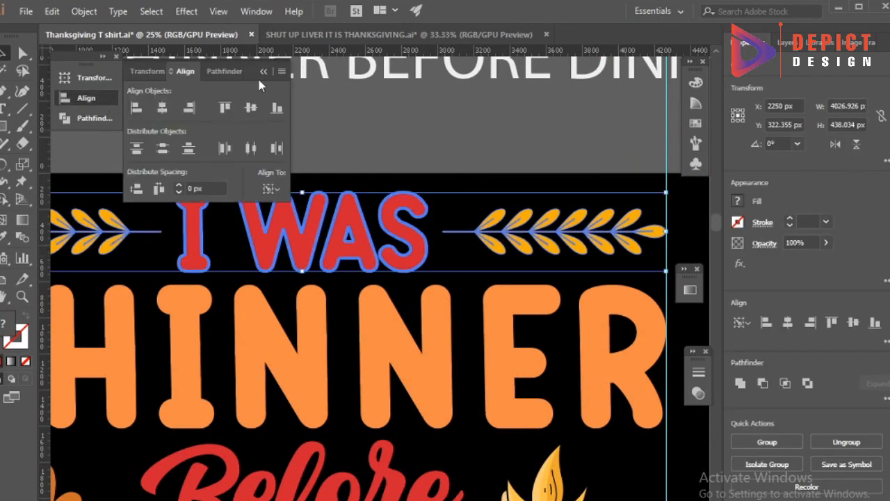
{"action": "left_click", "coordinate": [265, 71]}
{"action": "left_click", "coordinate": [317, 123]}
Offset the path of Before outward with round joins to about 1834 by 709 px.
{"action": "scroll", "coordinate": [433, 243], "scroll_direction": "down", "scroll_amount": 1}
{"action": "scroll", "coordinate": [430, 247], "scroll_direction": "down", "scroll_amount": 1}
{"action": "scroll", "coordinate": [429, 254], "scroll_direction": "down", "scroll_amount": 3}
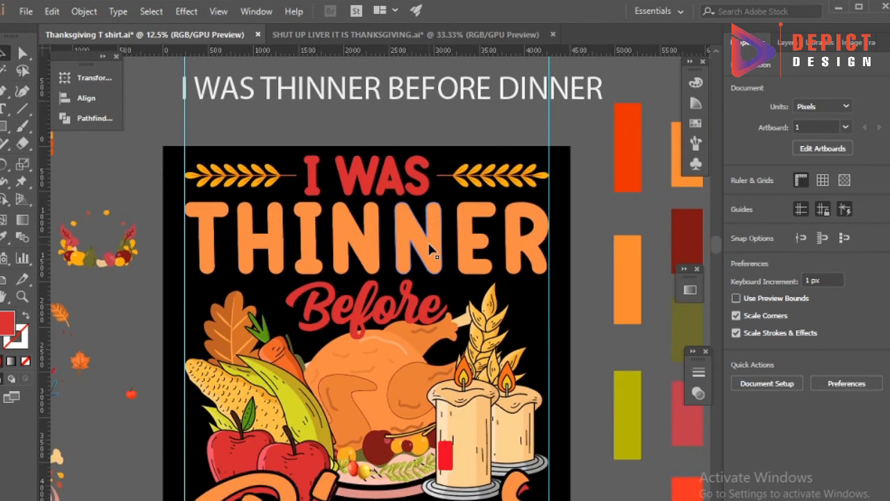
{"action": "scroll", "coordinate": [389, 271], "scroll_direction": "down", "scroll_amount": 1}
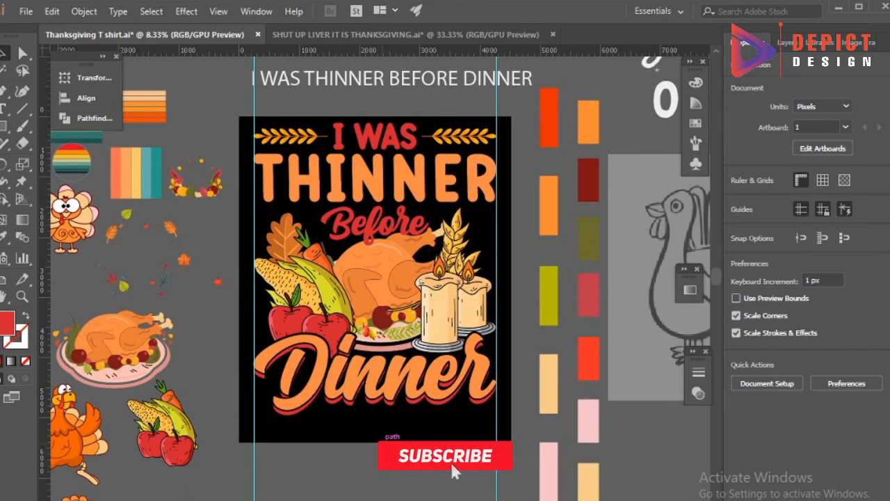
{"action": "scroll", "coordinate": [376, 227], "scroll_direction": "up", "scroll_amount": 2}
{"action": "left_click", "coordinate": [362, 209]}
{"action": "left_click", "coordinate": [84, 11]}
{"action": "mouse_move", "coordinate": [179, 318]}
{"action": "left_click", "coordinate": [333, 370]}
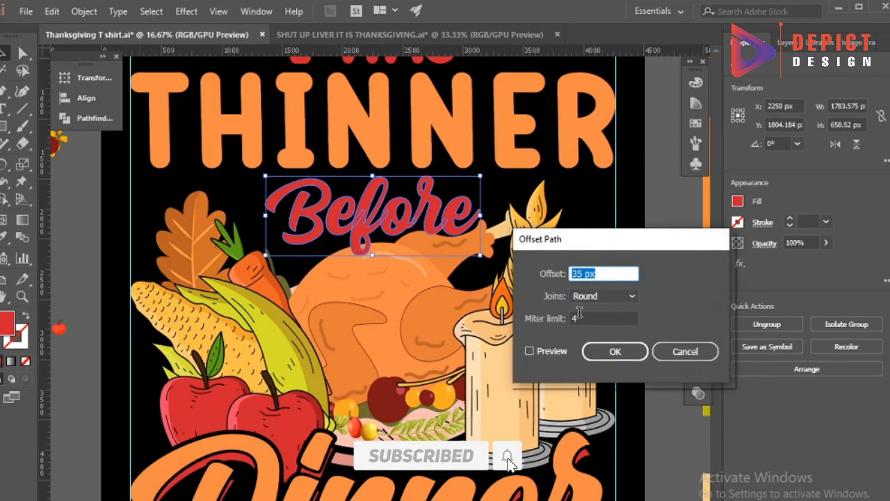
{"action": "left_click", "coordinate": [530, 352]}
{"action": "left_click", "coordinate": [607, 353]}
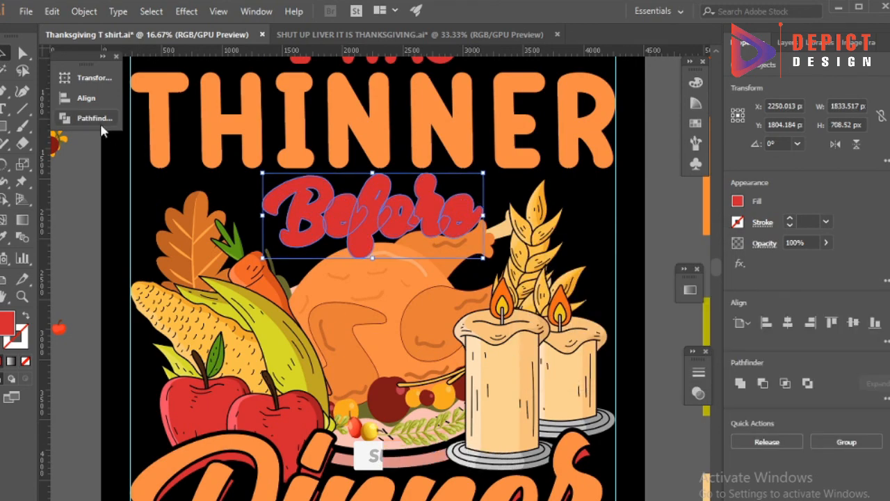
Unite the Before offset shapes into one outline and fill it with black.
{"action": "left_click", "coordinate": [98, 121]}
{"action": "left_click", "coordinate": [135, 109]}
{"action": "left_click", "coordinate": [99, 119]}
{"action": "left_click", "coordinate": [119, 221]}
{"action": "left_click", "coordinate": [5, 54]}
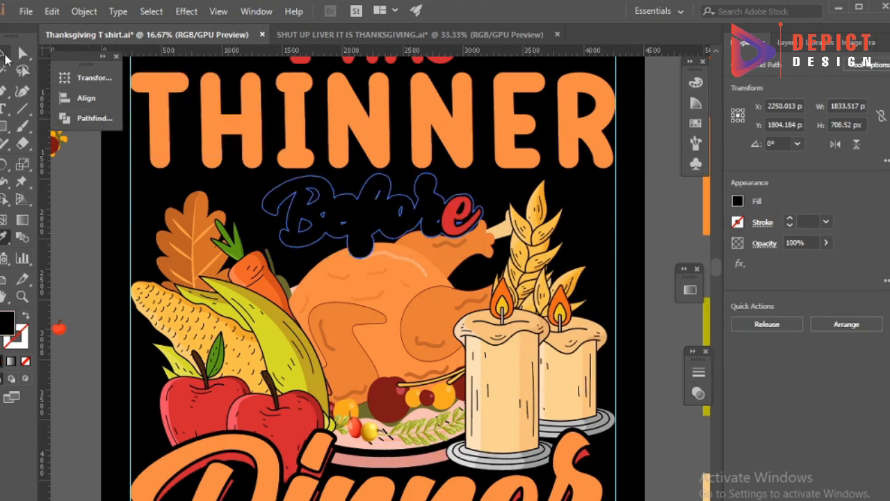
Move the black Before outline into the illustration group's opacity mask, pasting it in place, and return to the artwork.
{"action": "key", "text": "ctrl+x"}
{"action": "left_click", "coordinate": [346, 275]}
{"action": "left_click", "coordinate": [698, 393]}
{"action": "left_click", "coordinate": [610, 418]}
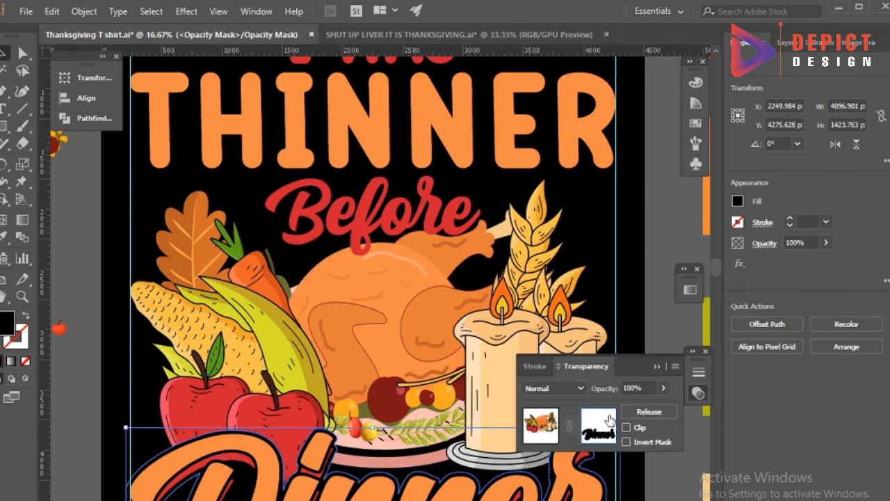
{"action": "key", "text": "ctrl+f"}
{"action": "left_click", "coordinate": [544, 428]}
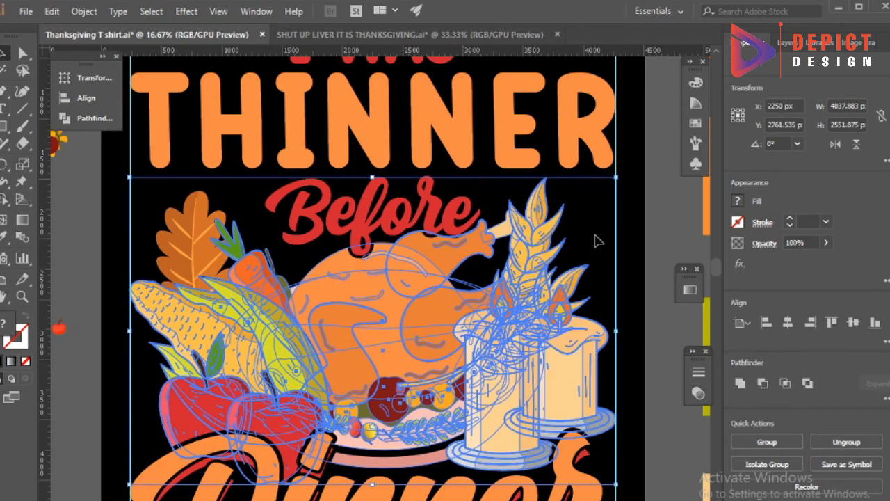
{"action": "key", "text": "ctrl+shift+a"}
Delete the vertical margin guides from the artboard.
{"action": "scroll", "coordinate": [418, 304], "scroll_direction": "down", "scroll_amount": 1}
{"action": "scroll", "coordinate": [416, 304], "scroll_direction": "down", "scroll_amount": 1}
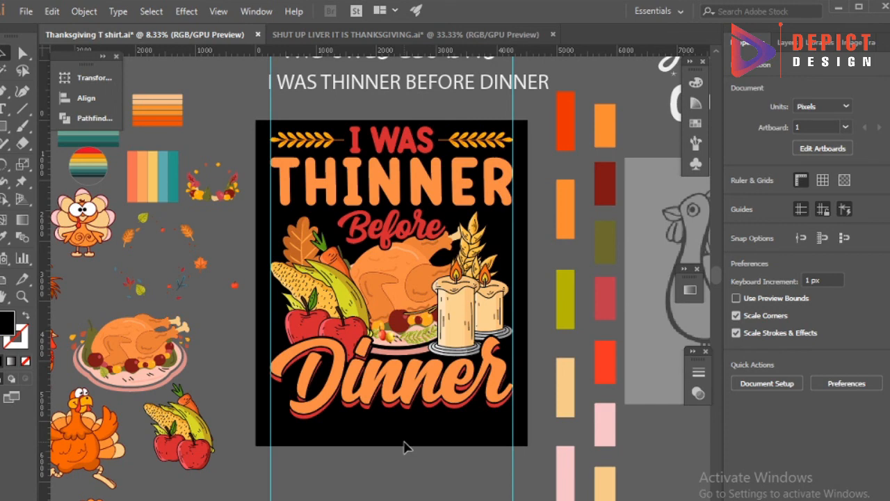
{"action": "scroll", "coordinate": [407, 447], "scroll_direction": "down", "scroll_amount": 1}
{"action": "left_click", "coordinate": [515, 485]}
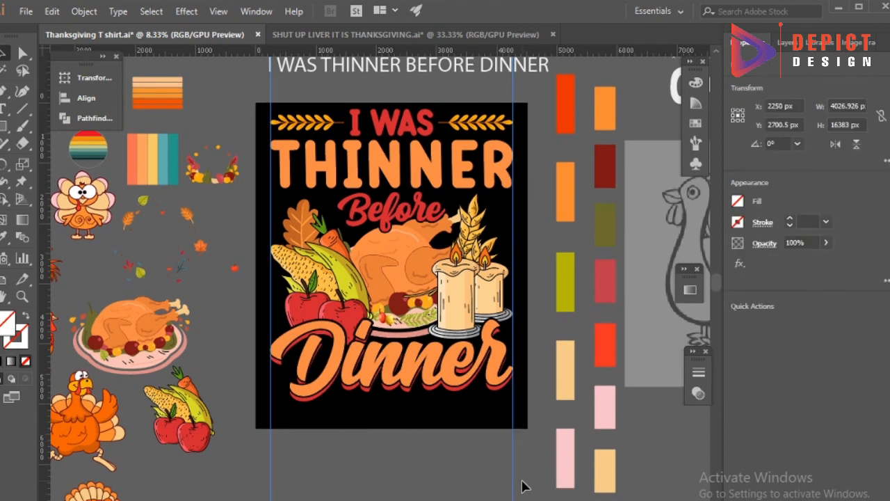
{"action": "key", "text": "Delete"}
Group the complete T-shirt design and center it vertically on the artboard.
{"action": "left_click", "coordinate": [457, 374]}
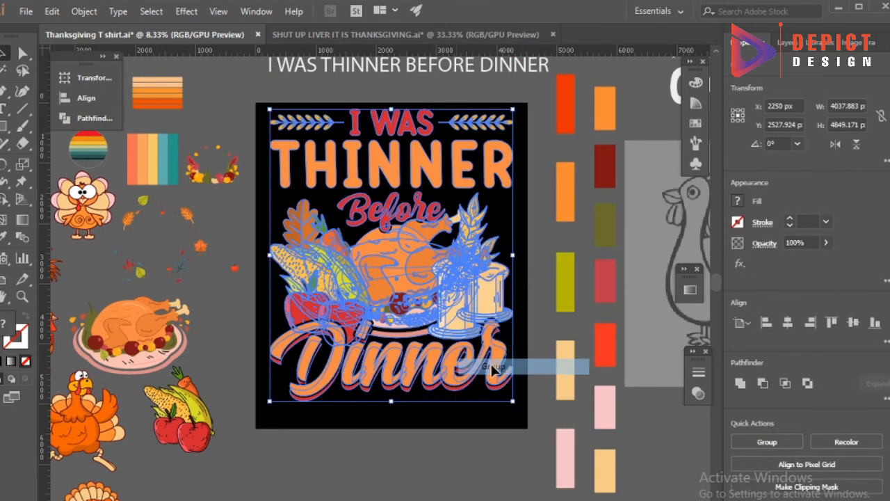
{"action": "left_click", "coordinate": [86, 98]}
{"action": "left_click", "coordinate": [265, 73]}
{"action": "left_click", "coordinate": [281, 213]}
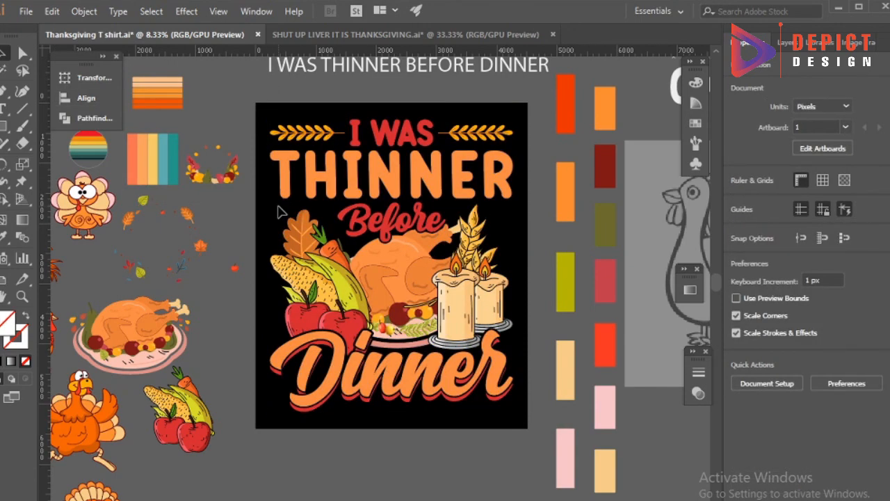
Place a copy of the orange maple leaf between the carrot and turkey, scaled to about 363 by 446 px.
{"action": "scroll", "coordinate": [230, 296], "scroll_direction": "up", "scroll_amount": 2}
{"action": "scroll", "coordinate": [233, 292], "scroll_direction": "up", "scroll_amount": 3}
{"action": "scroll", "coordinate": [239, 289], "scroll_direction": "down", "scroll_amount": 3}
{"action": "left_click_drag", "start_coordinate": [252, 276], "coordinate": [366, 290]}
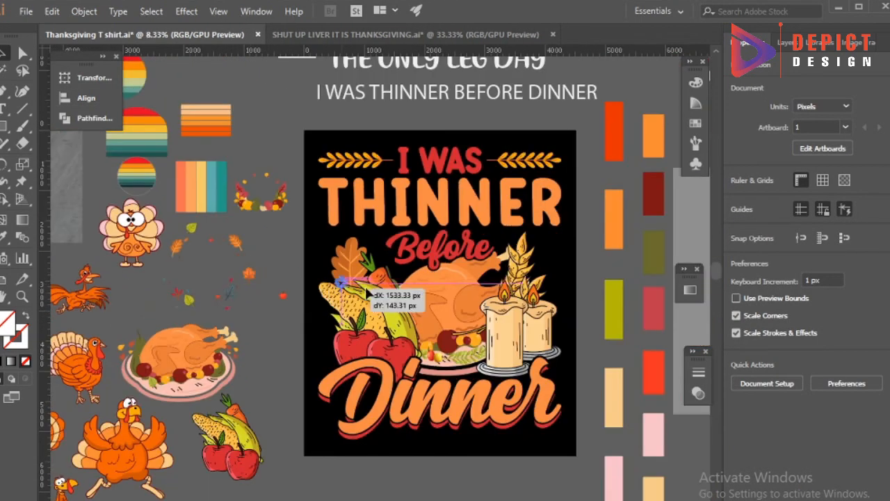
{"action": "scroll", "coordinate": [409, 279], "scroll_direction": "up", "scroll_amount": 4}
{"action": "left_click_drag", "start_coordinate": [398, 257], "coordinate": [429, 219]}
{"action": "left_click_drag", "start_coordinate": [401, 264], "coordinate": [380, 291]}
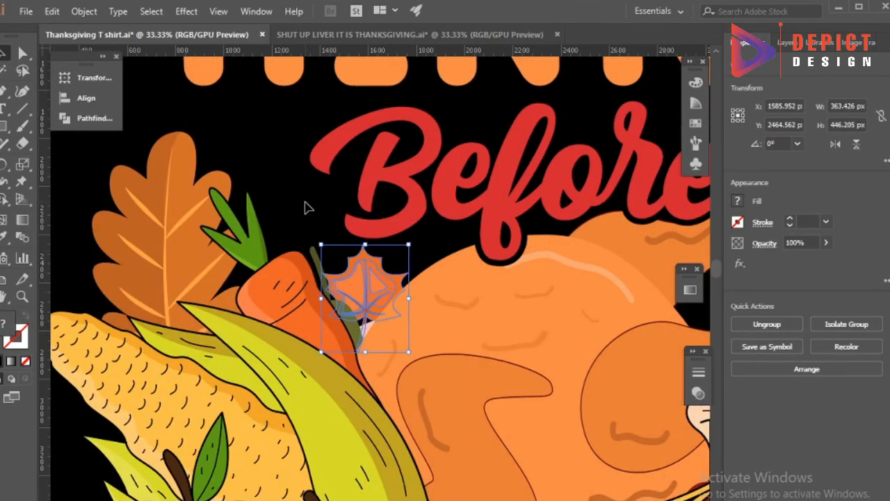
Enlarge the maple leaf beside the carrot to about 444 by 546 px, just below the B of Before.
{"action": "left_click", "coordinate": [305, 203]}
{"action": "scroll", "coordinate": [305, 203], "scroll_direction": "down", "scroll_amount": 2}
{"action": "scroll", "coordinate": [340, 237], "scroll_direction": "up", "scroll_amount": 3}
{"action": "left_click", "coordinate": [334, 252]}
{"action": "left_click_drag", "start_coordinate": [325, 358], "coordinate": [324, 391]}
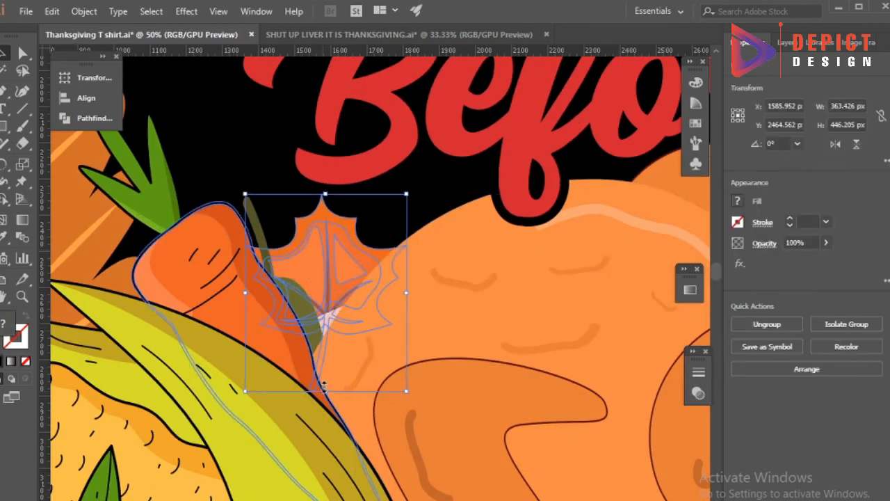
{"action": "left_click", "coordinate": [304, 206]}
{"action": "scroll", "coordinate": [304, 206], "scroll_direction": "down", "scroll_amount": 3}
{"action": "scroll", "coordinate": [311, 220], "scroll_direction": "up", "scroll_amount": 3}
{"action": "left_click_drag", "start_coordinate": [326, 220], "coordinate": [327, 192]}
{"action": "left_click", "coordinate": [379, 176]}
{"action": "scroll", "coordinate": [309, 203], "scroll_direction": "down", "scroll_amount": 4}
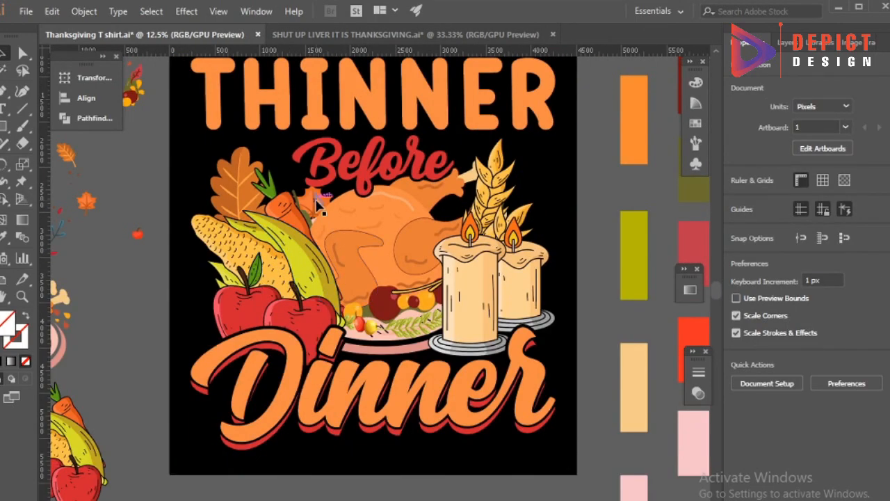
Try to send the maple leaf behind the turkey by cutting it and pasting it in back inside the illustration group.
{"action": "scroll", "coordinate": [316, 202], "scroll_direction": "down", "scroll_amount": 1}
{"action": "scroll", "coordinate": [330, 264], "scroll_direction": "up", "scroll_amount": 4}
{"action": "left_click", "coordinate": [333, 265]}
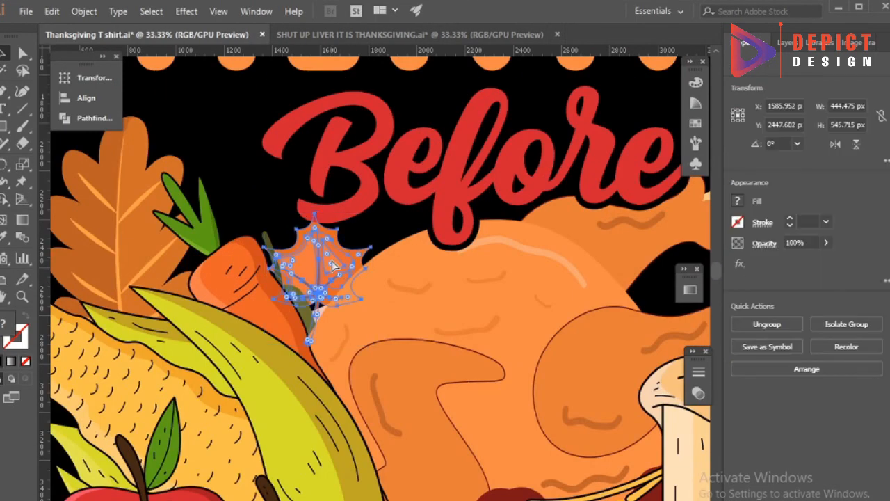
{"action": "key", "text": "Delete"}
{"action": "double_click", "coordinate": [375, 301]}
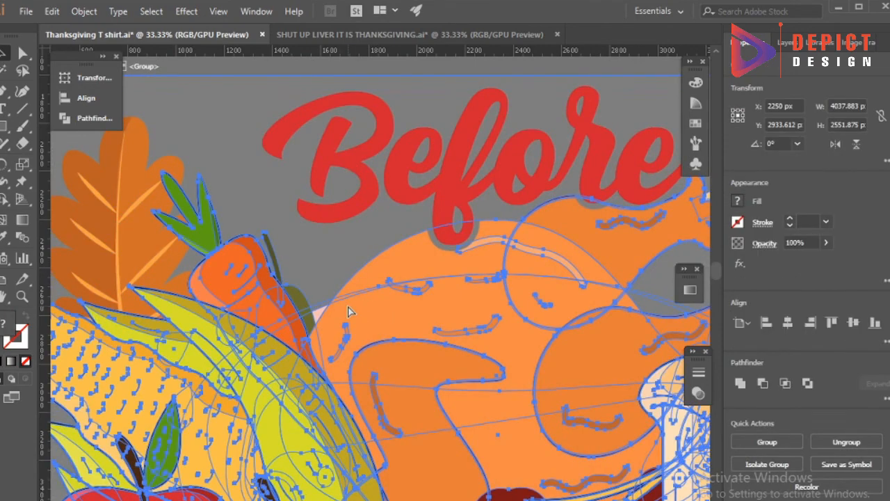
{"action": "scroll", "coordinate": [306, 270], "scroll_direction": "down", "scroll_amount": 2}
{"action": "double_click", "coordinate": [270, 270]}
{"action": "key", "text": "ctrl+b"}
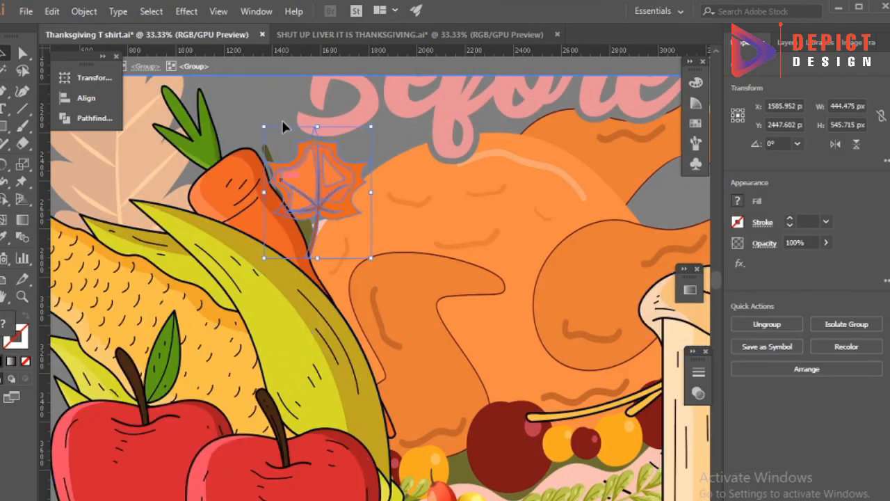
{"action": "double_click", "coordinate": [259, 116]}
{"action": "scroll", "coordinate": [331, 190], "scroll_direction": "down", "scroll_amount": 1}
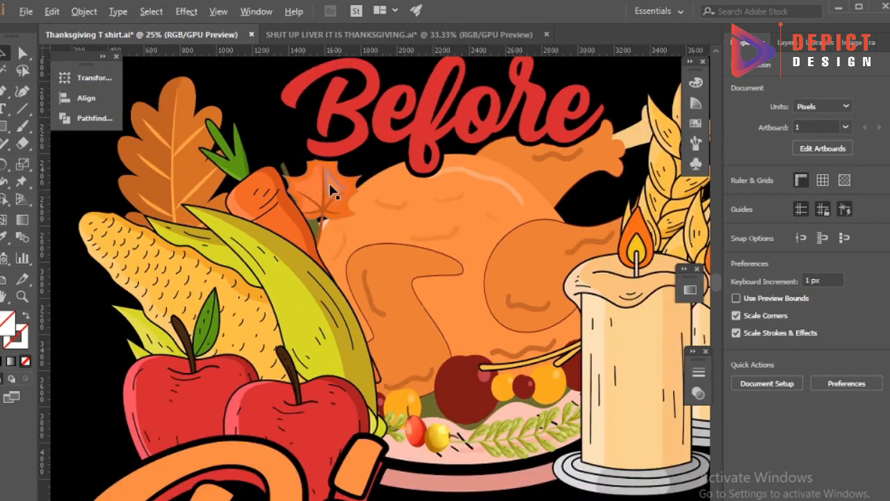
Cut the maple leaf, paste it behind the carrot and turkey artwork in the nested group, and exit isolation mode.
{"action": "scroll", "coordinate": [332, 190], "scroll_direction": "up", "scroll_amount": 2}
{"action": "double_click", "coordinate": [326, 197]}
{"action": "double_click", "coordinate": [326, 197]}
{"action": "key", "text": "ctrl+x"}
{"action": "left_click", "coordinate": [280, 241]}
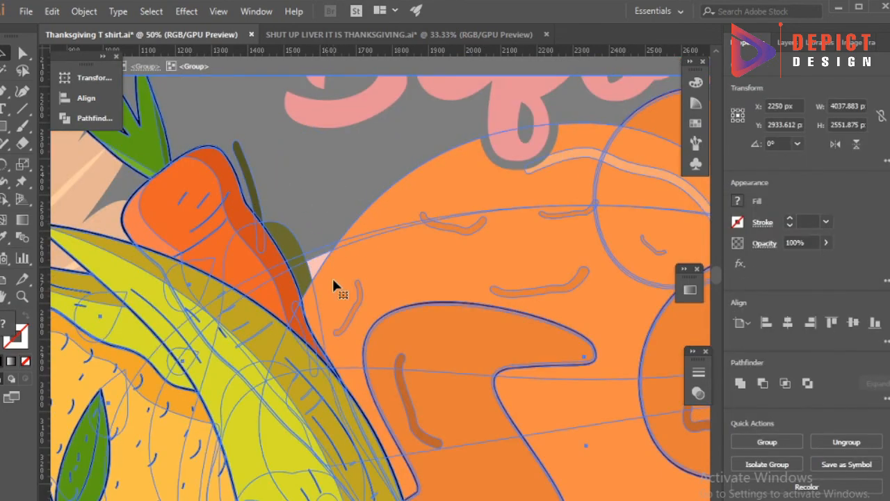
{"action": "key", "text": "ctrl+b"}
{"action": "double_click", "coordinate": [378, 139]}
{"action": "scroll", "coordinate": [309, 211], "scroll_direction": "down", "scroll_amount": 5}
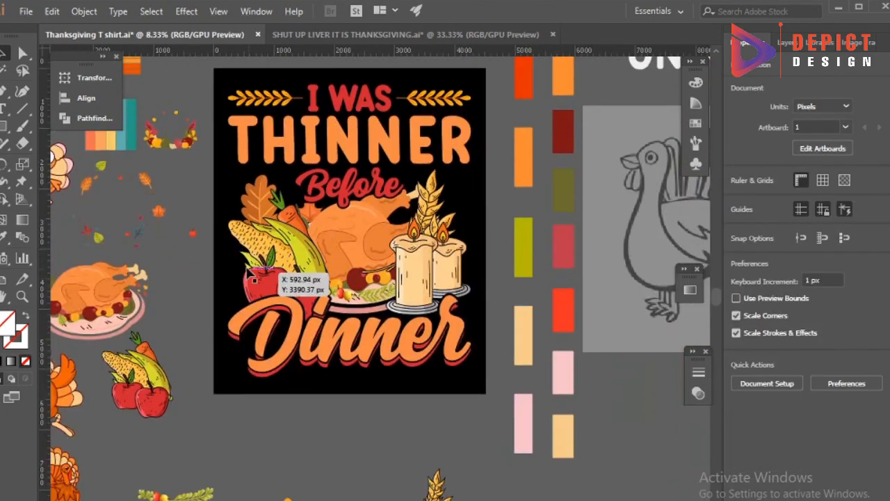
{"action": "scroll", "coordinate": [230, 251], "scroll_direction": "up", "scroll_amount": 1}
{"action": "scroll", "coordinate": [510, 456], "scroll_direction": "down", "scroll_amount": 1}
{"action": "scroll", "coordinate": [495, 451], "scroll_direction": "down", "scroll_amount": 2}
{"action": "left_click", "coordinate": [480, 376]}
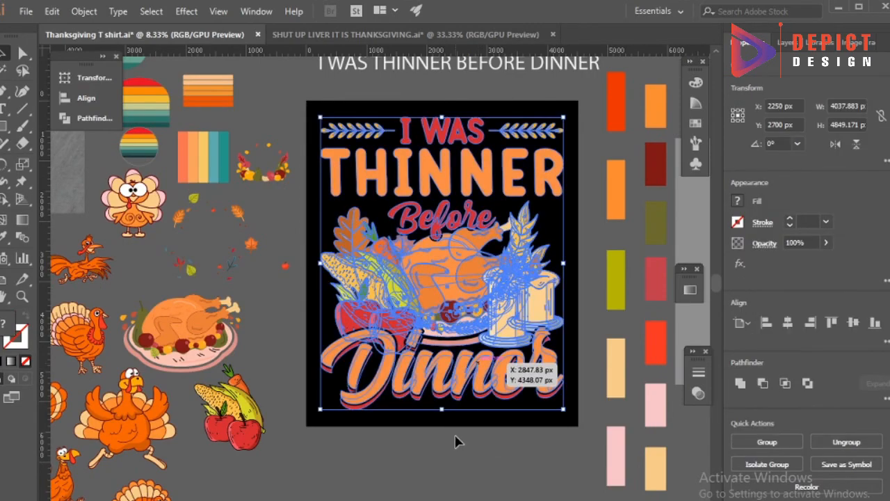
{"action": "left_click", "coordinate": [455, 440]}
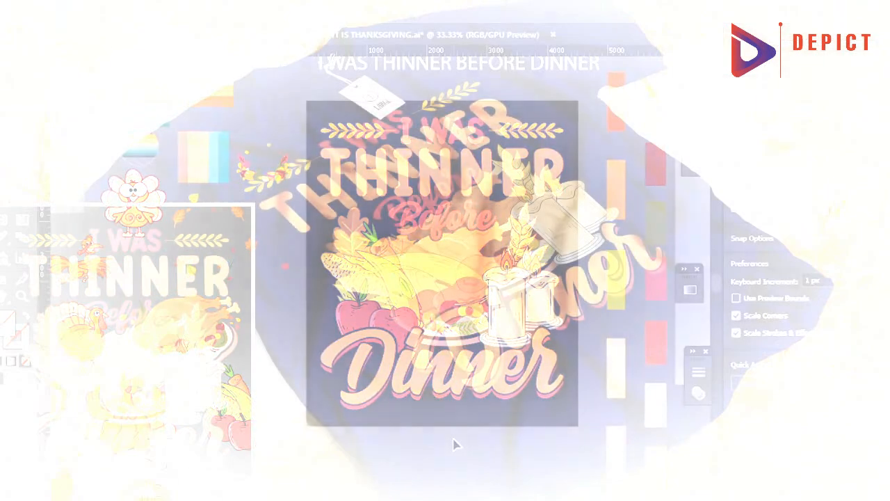